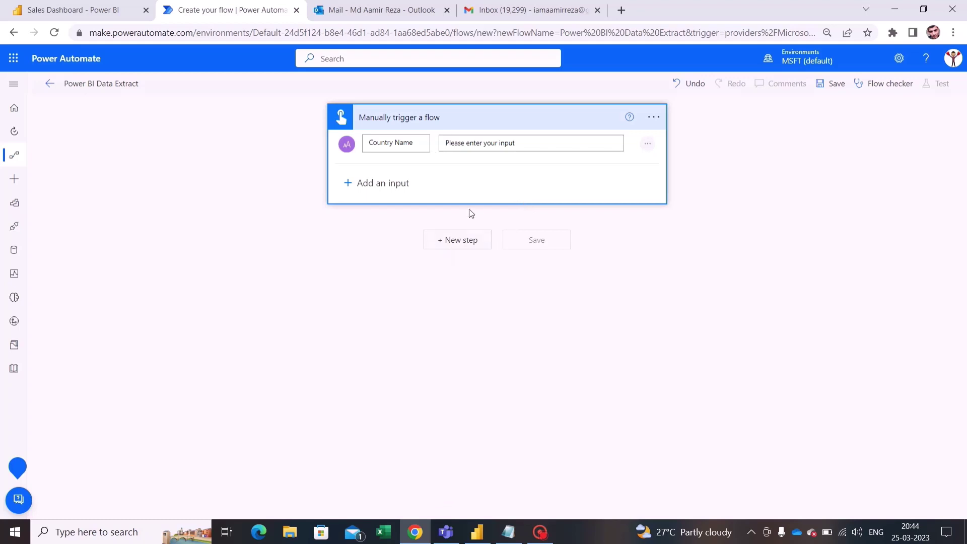
Step: Search 'pow' and add the Power BI 'Run a query against a dataset' action as a new step
{"action": "left_click", "coordinate": [474, 246]}
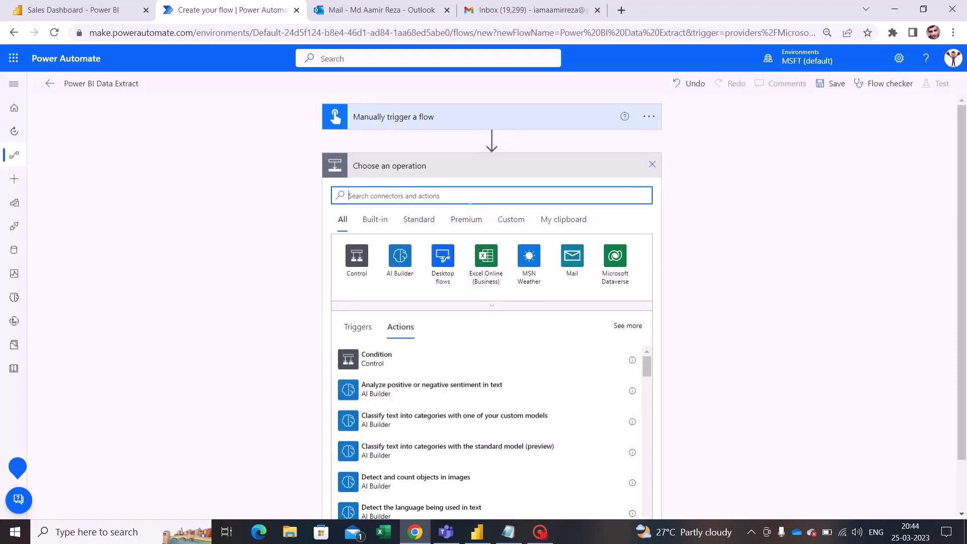
{"action": "type", "text": "power bi"}
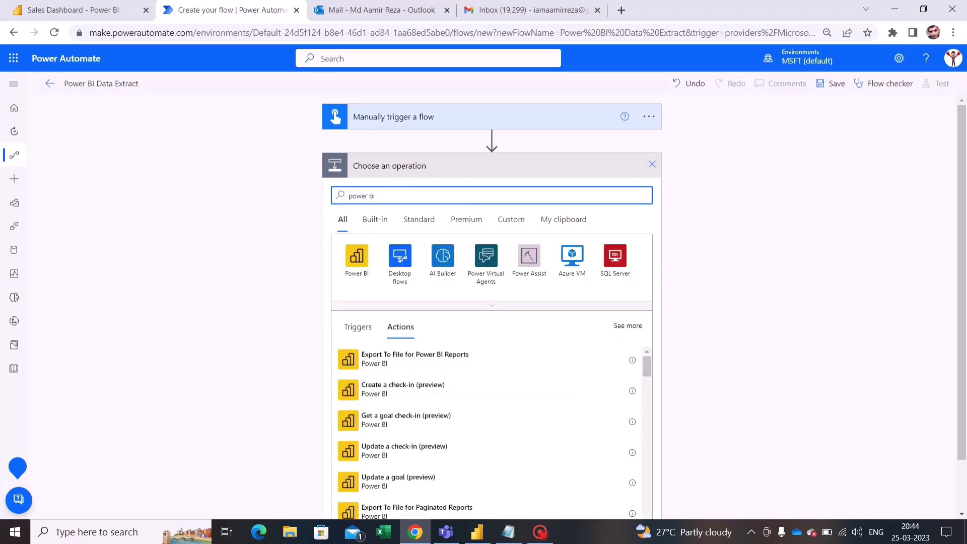
{"action": "left_click", "coordinate": [359, 261]}
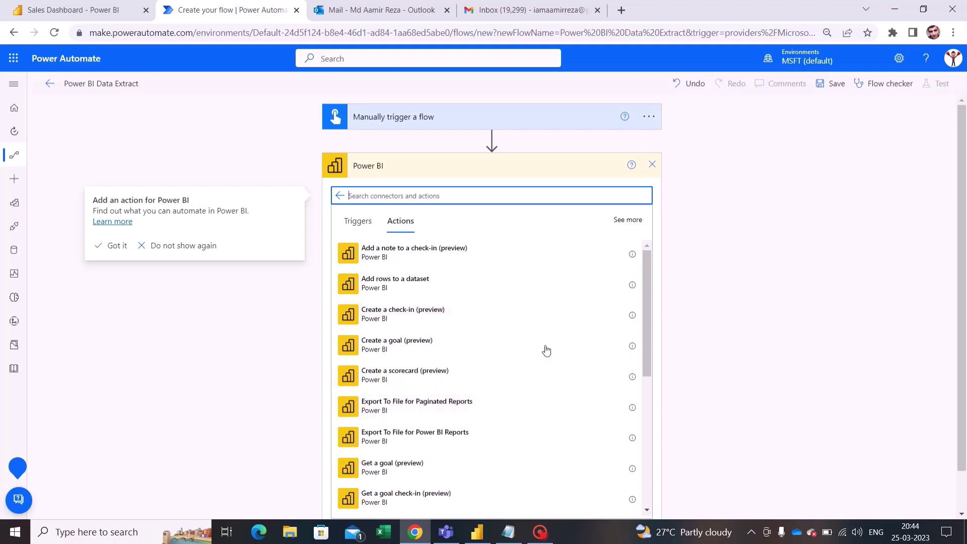
{"action": "scroll", "coordinate": [546, 367], "scroll_direction": "down", "scroll_amount": 3}
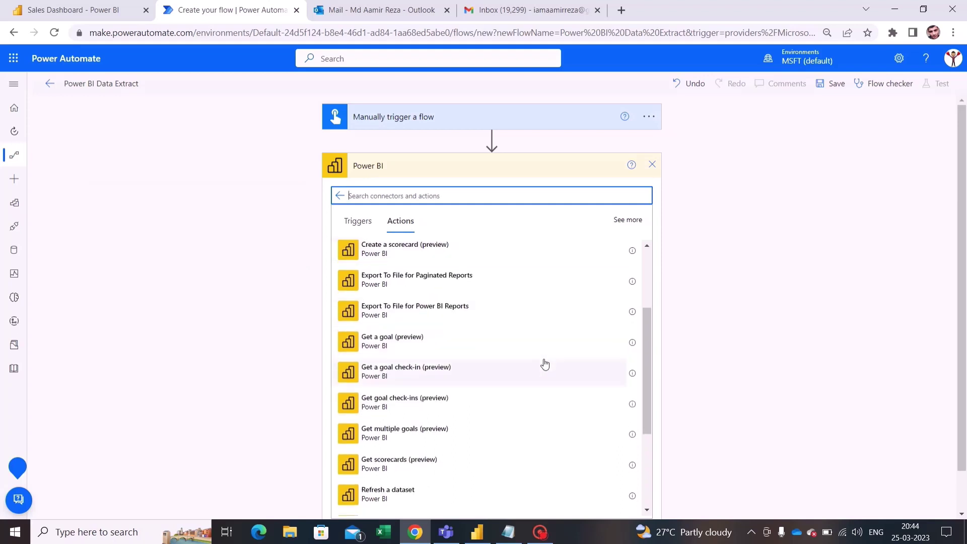
{"action": "scroll", "coordinate": [545, 367], "scroll_direction": "down", "scroll_amount": 3}
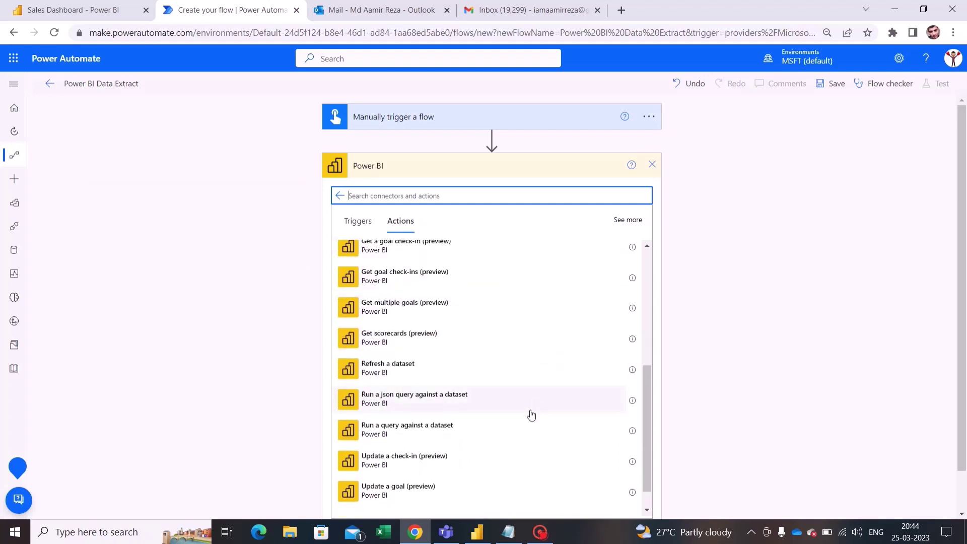
{"action": "left_click", "coordinate": [423, 441]}
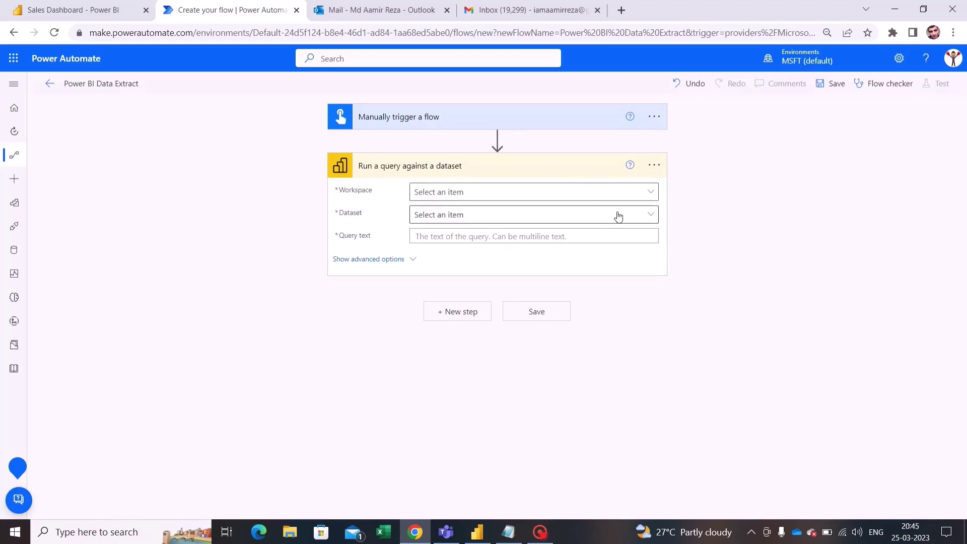
Step: Select My Workspace and the Sales Dashboard dataset, then put the cursor in Query text
{"action": "left_click", "coordinate": [651, 194]}
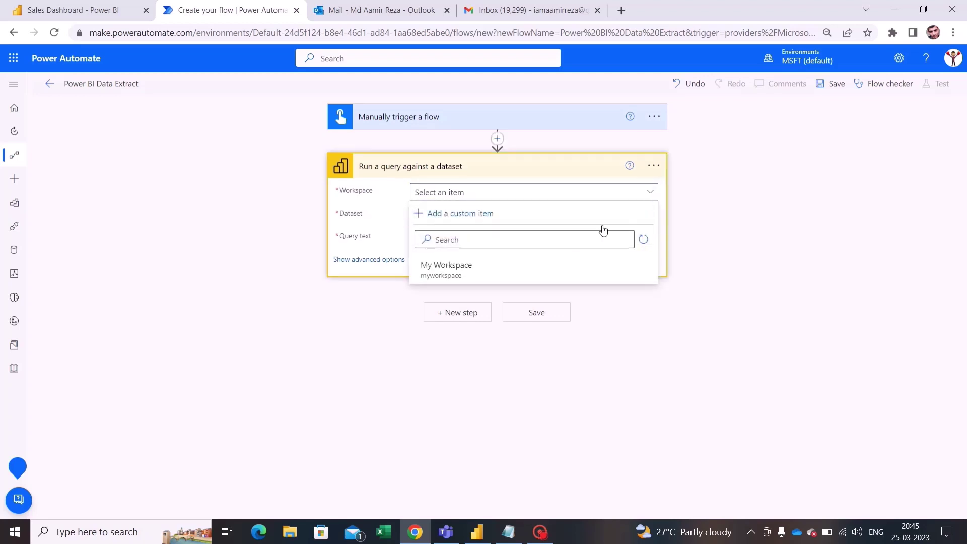
{"action": "left_click", "coordinate": [505, 271]}
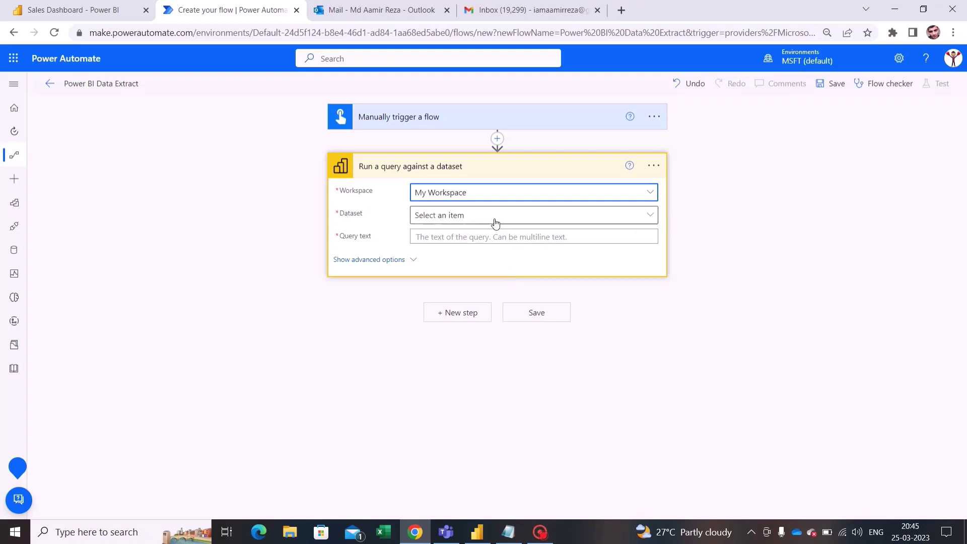
{"action": "left_click", "coordinate": [639, 220]}
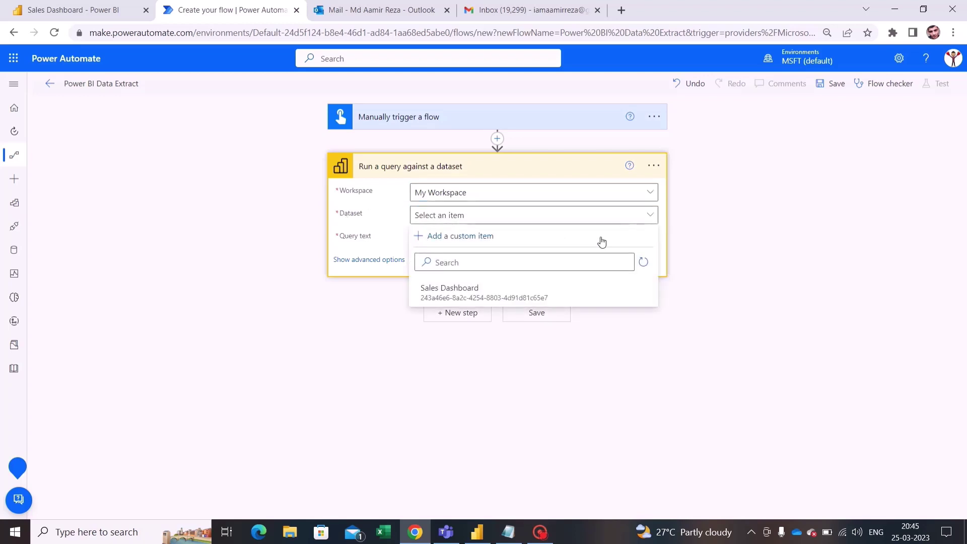
{"action": "left_click", "coordinate": [518, 295]}
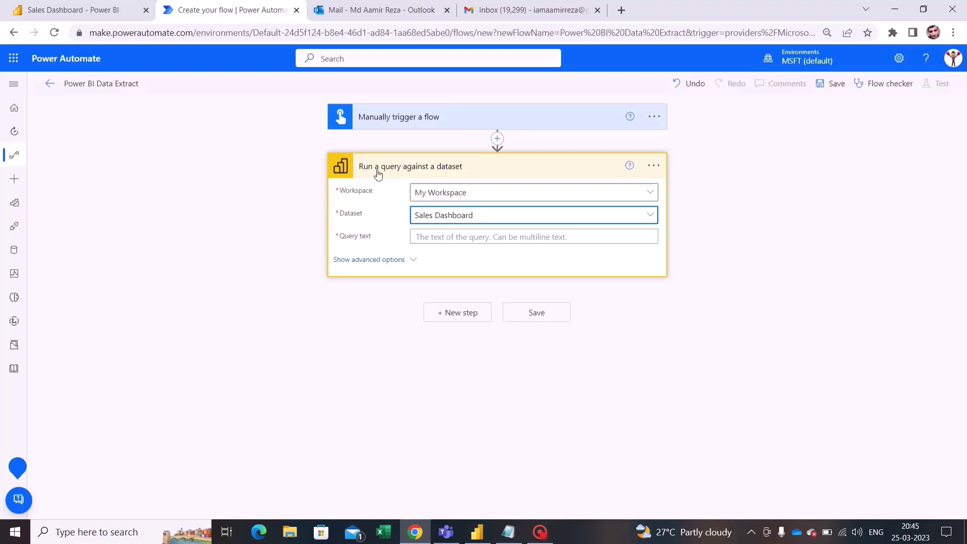
{"action": "left_click", "coordinate": [460, 236]}
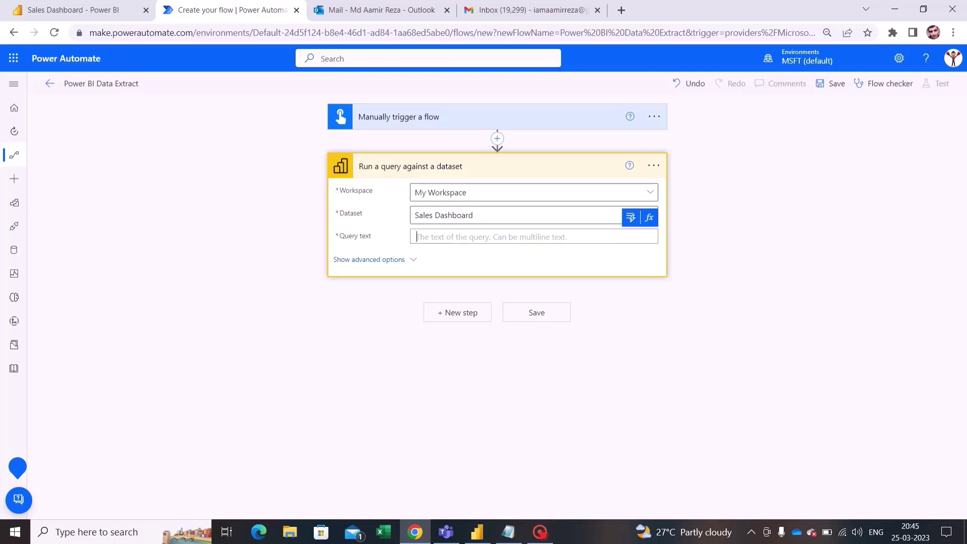
Step: Select the prepared DAX query in Notepad, then minimize Notepad to return to the flow
{"action": "left_click", "coordinate": [508, 531]}
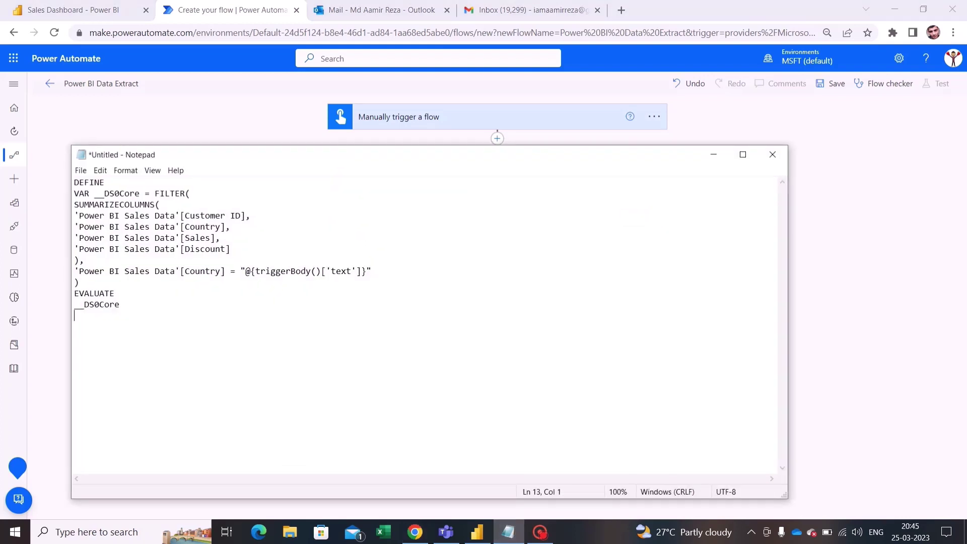
{"action": "left_click_drag", "start_coordinate": [74, 182], "coordinate": [74, 315]}
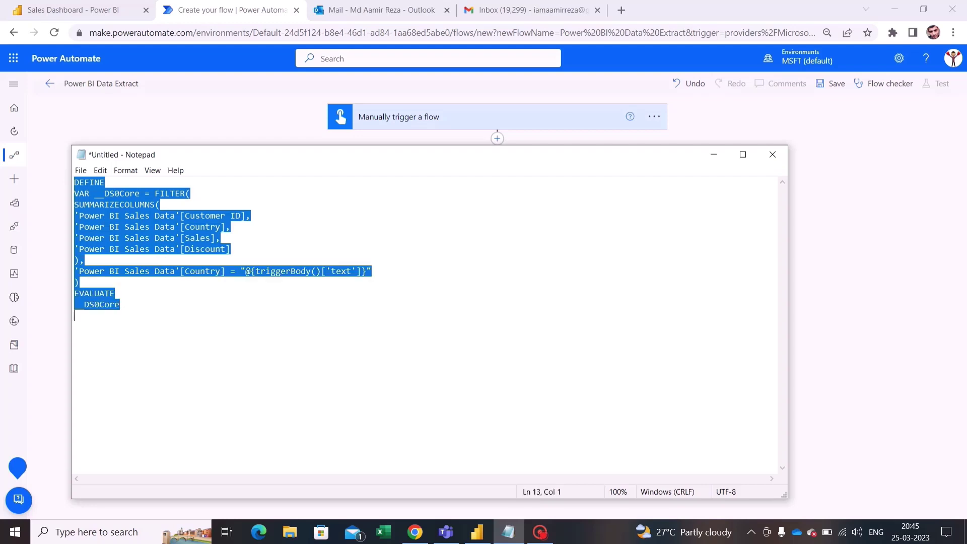
{"action": "left_click", "coordinate": [703, 155]}
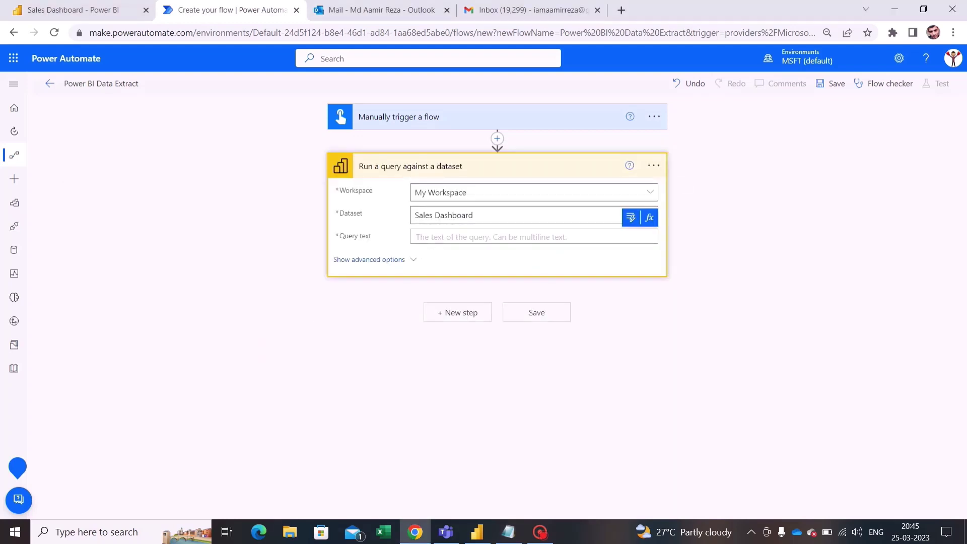
Step: Paste the DAX query into Query text and check the trigger's Country Name input
{"action": "left_click", "coordinate": [534, 237]}
{"action": "key", "text": "ctrl+v"}
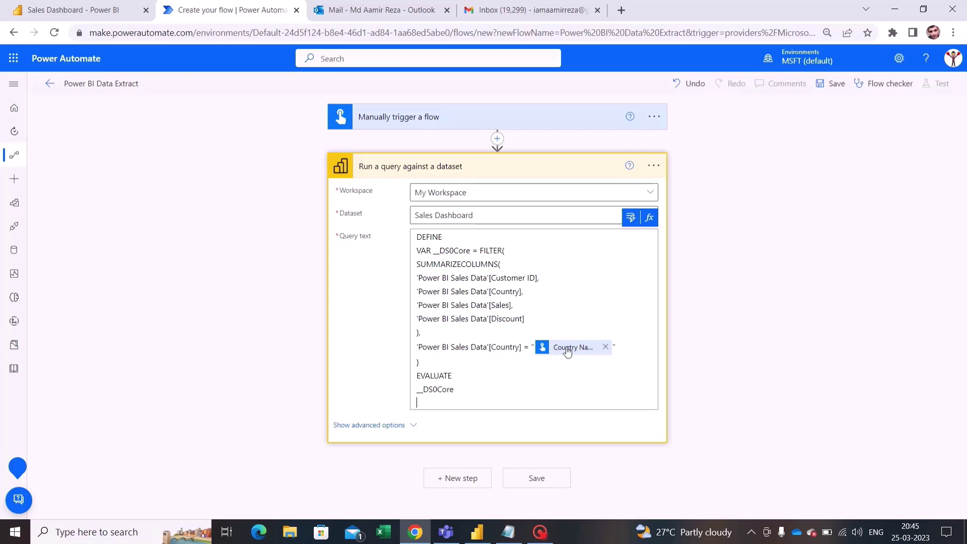
{"action": "left_click", "coordinate": [419, 125]}
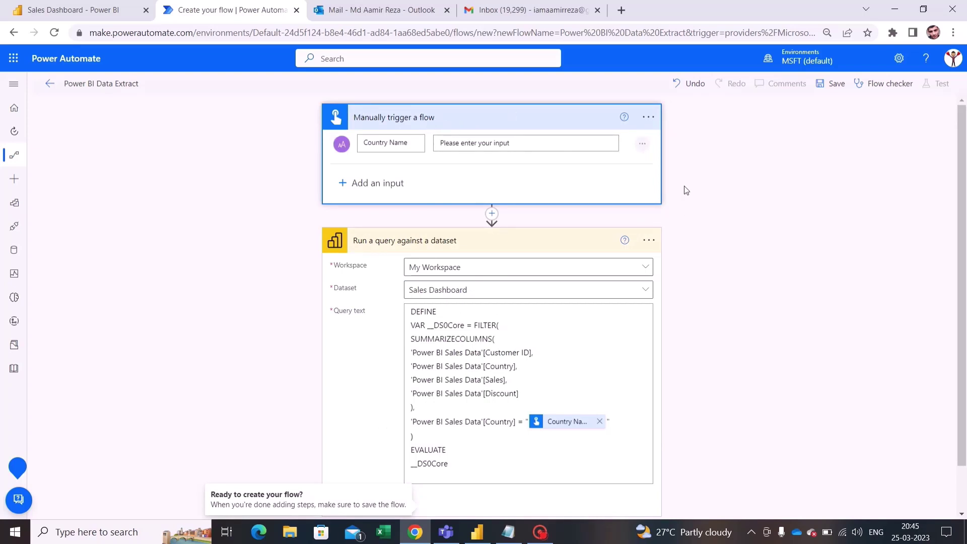
{"action": "scroll", "coordinate": [684, 190], "scroll_direction": "down", "scroll_amount": 1}
{"action": "scroll", "coordinate": [684, 190], "scroll_direction": "up", "scroll_amount": 1}
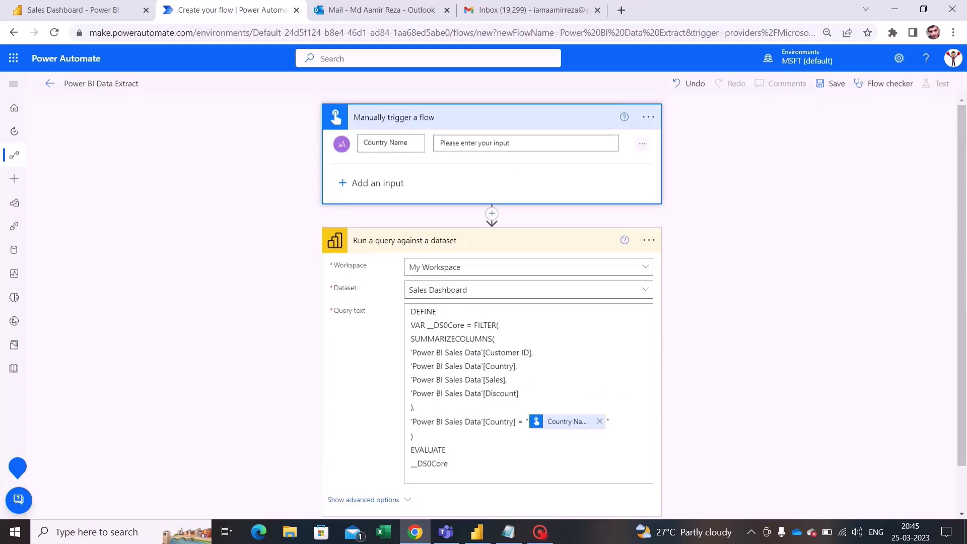
{"action": "scroll", "coordinate": [492, 302], "scroll_direction": "down", "scroll_amount": 1}
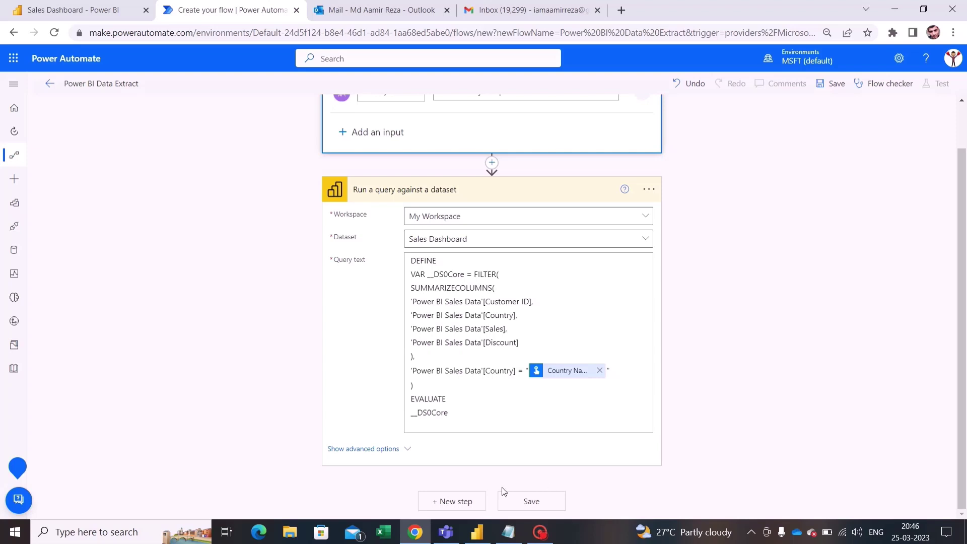
Step: Search 'csv' and add the Create CSV table Data Operation action as a new step
{"action": "left_click", "coordinate": [479, 503]}
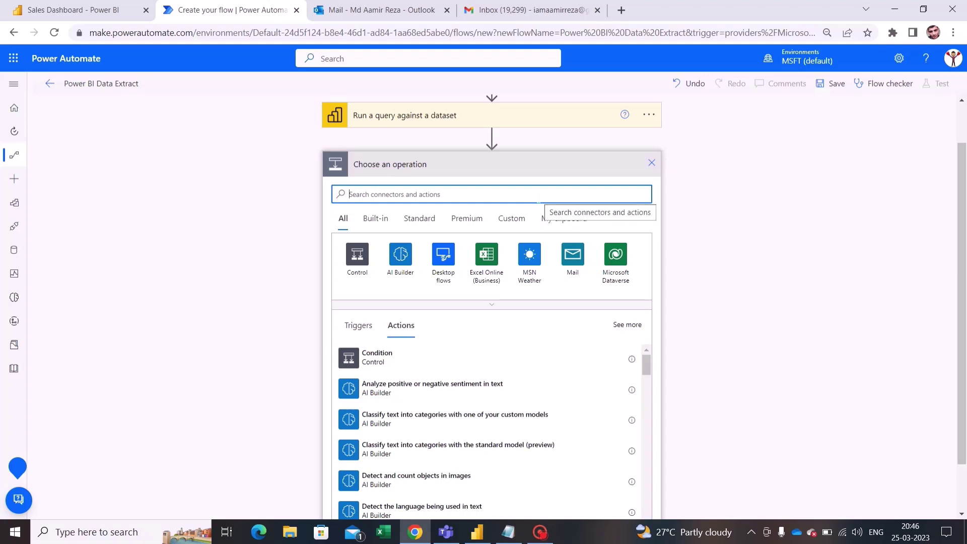
{"action": "type", "text": "csv"}
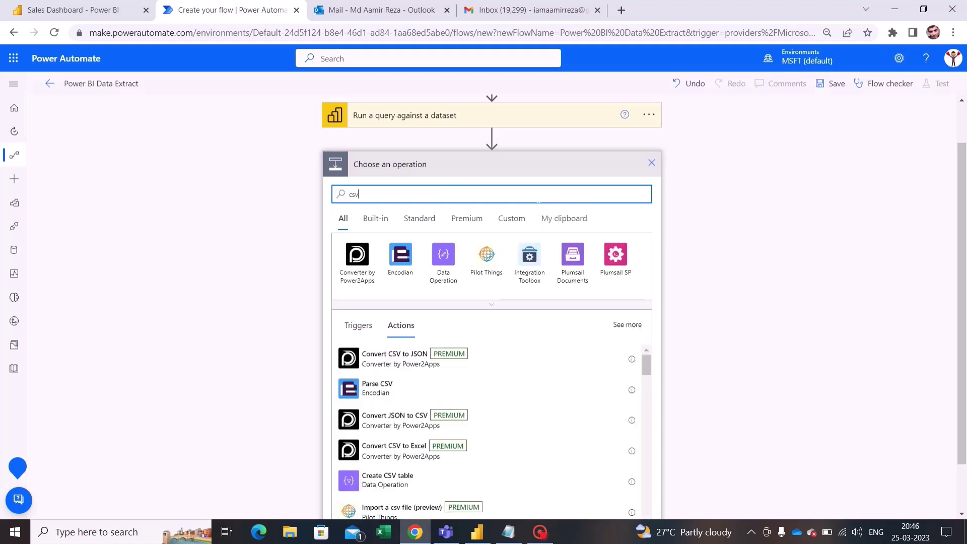
{"action": "left_click", "coordinate": [455, 485]}
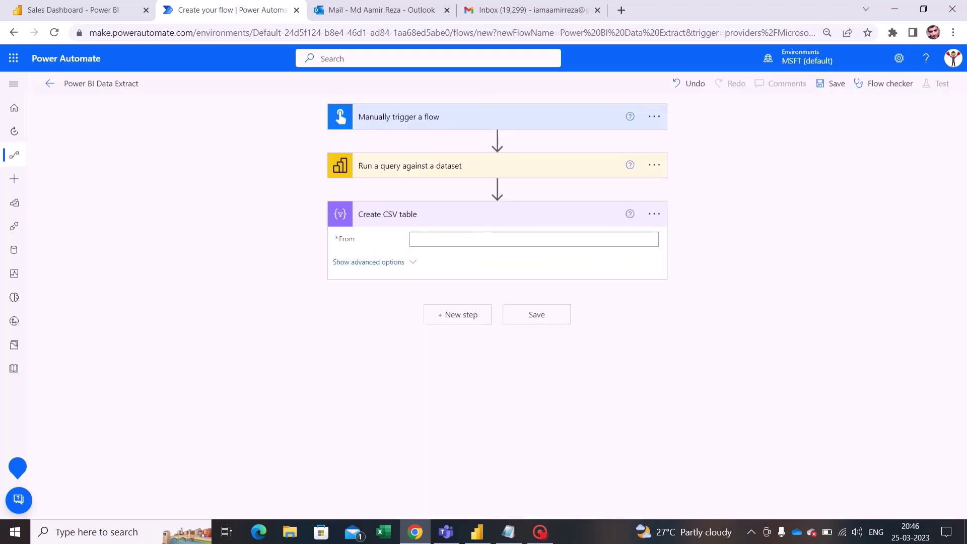
Step: Set the CSV step's From field to the query's First table rows dynamic content
{"action": "left_click", "coordinate": [479, 239]}
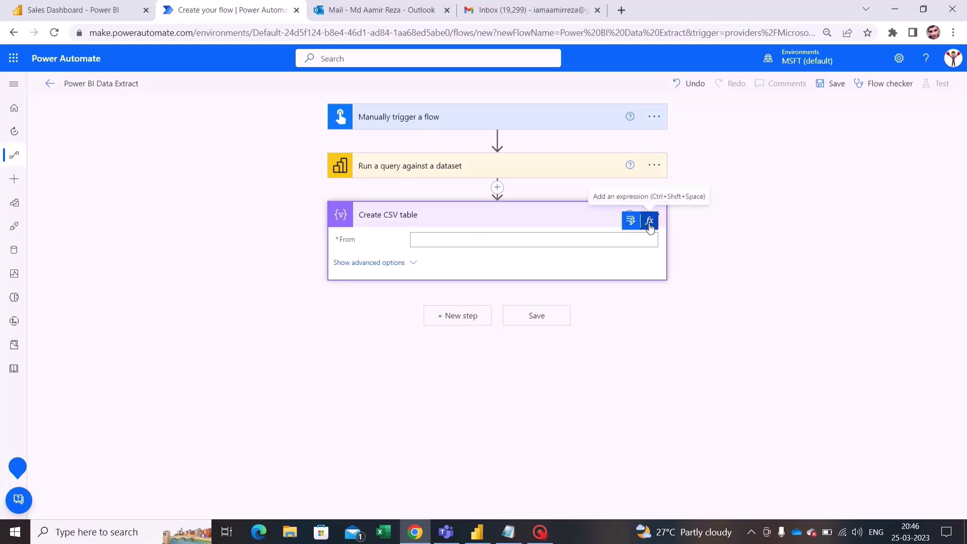
{"action": "left_click", "coordinate": [649, 220]}
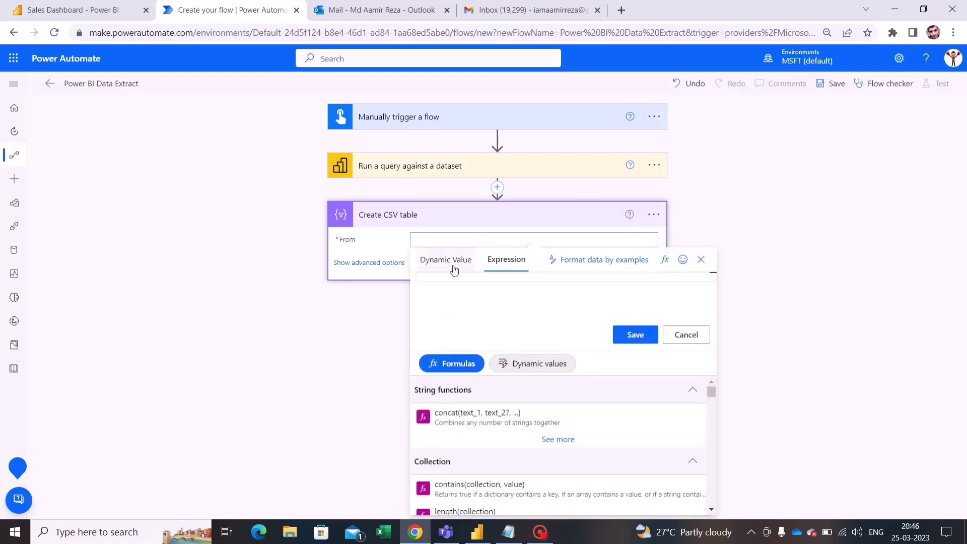
{"action": "left_click", "coordinate": [452, 265]}
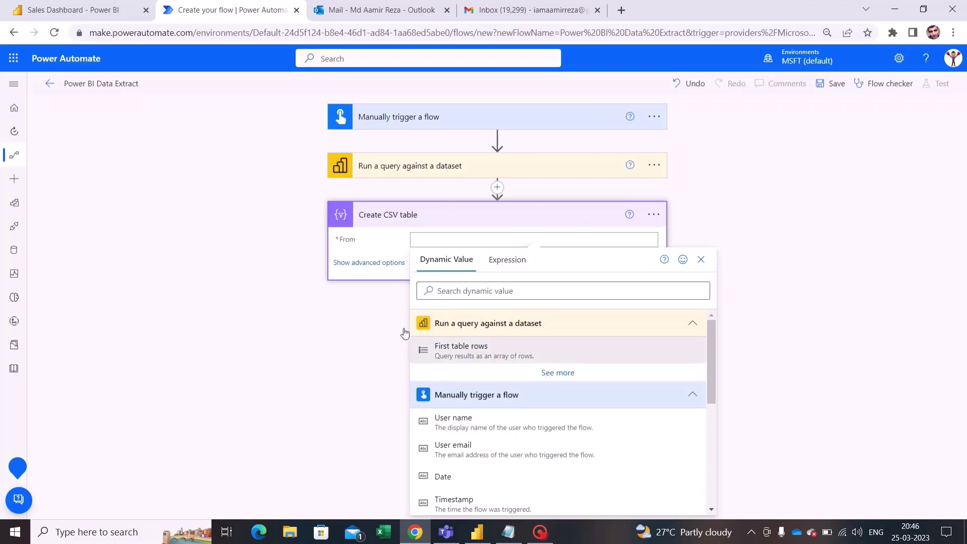
{"action": "left_click", "coordinate": [479, 357]}
Step: Set Columns to Custom in advanced options and expand the query step card
{"action": "left_click", "coordinate": [411, 266]}
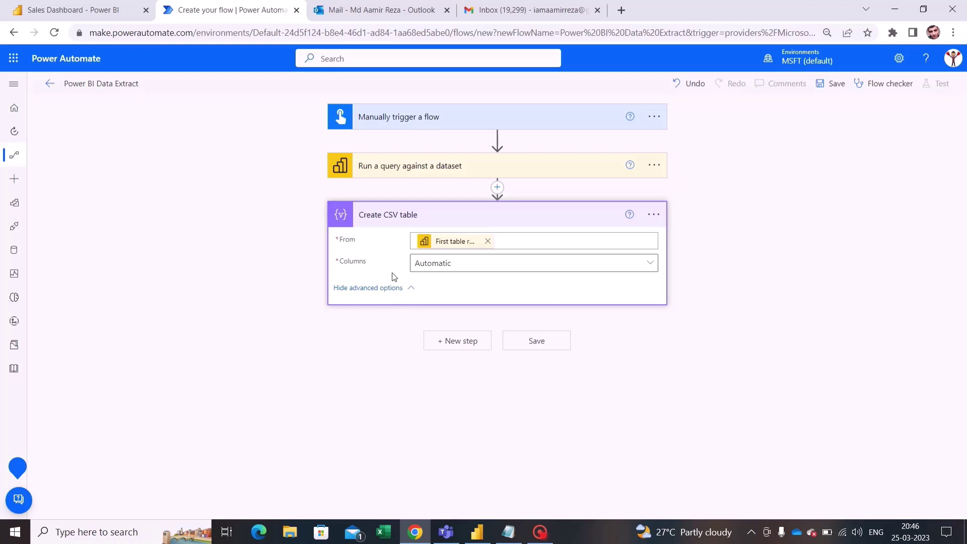
{"action": "left_click", "coordinate": [651, 264]}
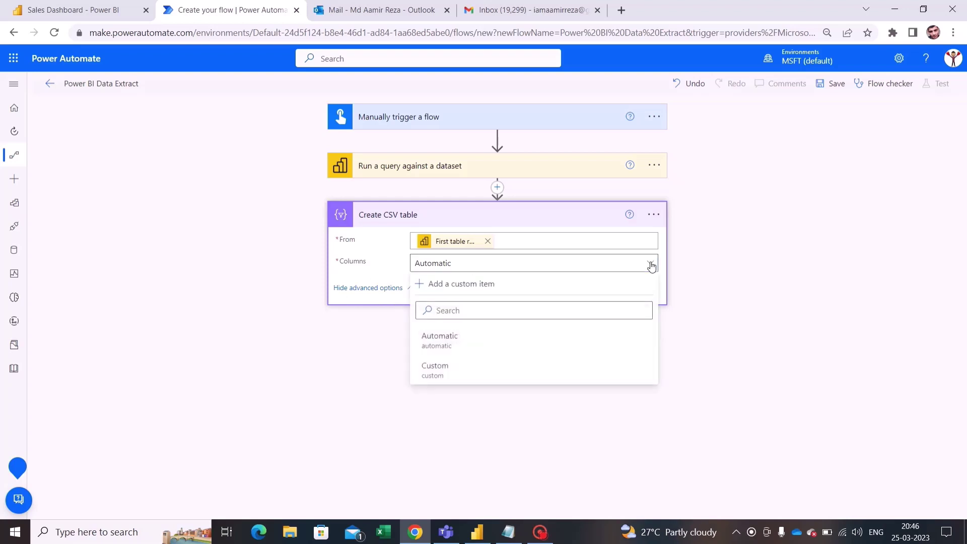
{"action": "left_click", "coordinate": [493, 366]}
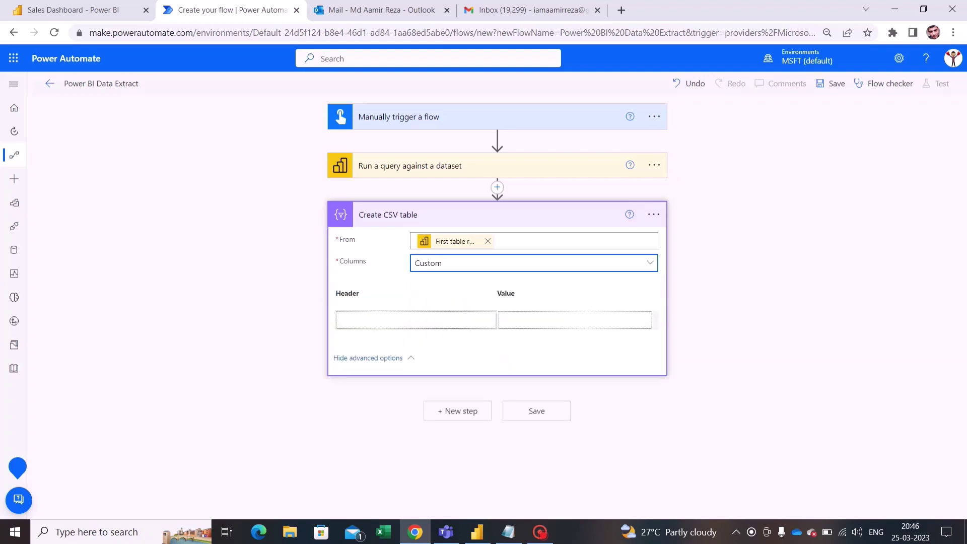
{"action": "left_click", "coordinate": [344, 319]}
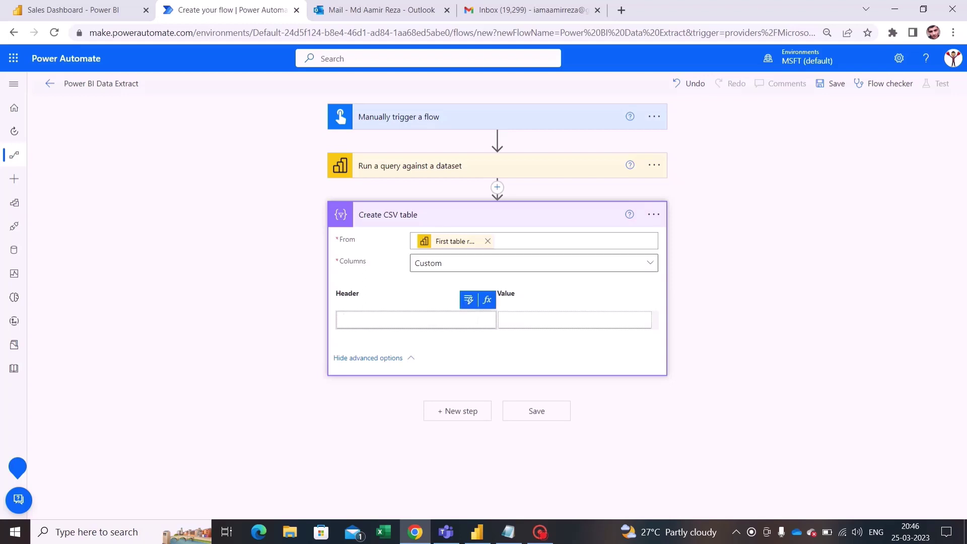
{"action": "left_click", "coordinate": [420, 174]}
{"action": "scroll", "coordinate": [680, 299], "scroll_direction": "down", "scroll_amount": 1}
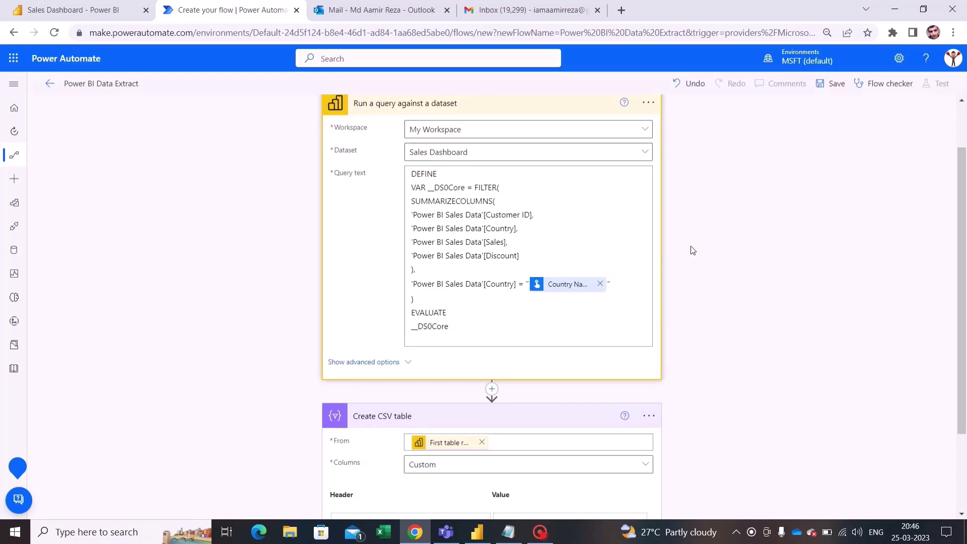
{"action": "scroll", "coordinate": [693, 250], "scroll_direction": "down", "scroll_amount": 1}
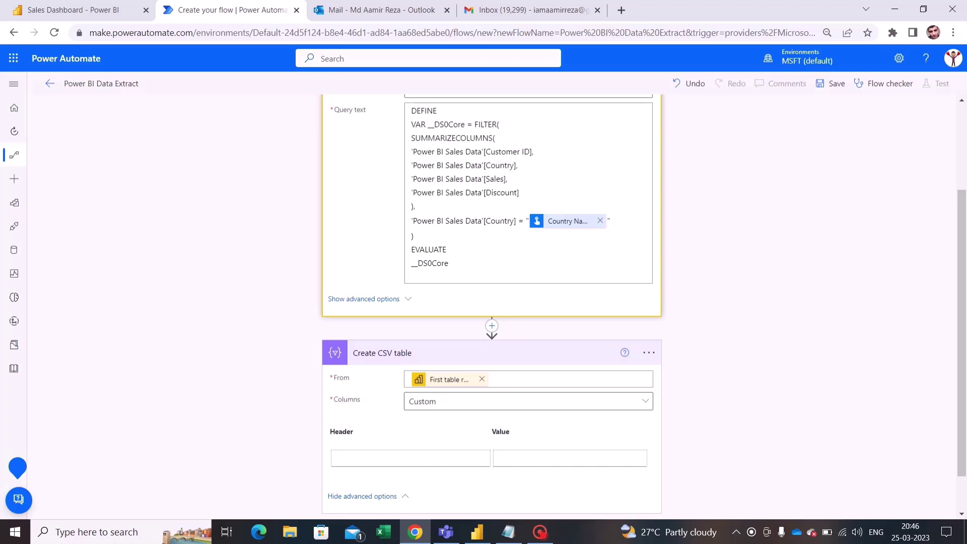
{"action": "scroll", "coordinate": [491, 302], "scroll_direction": "up", "scroll_amount": 1}
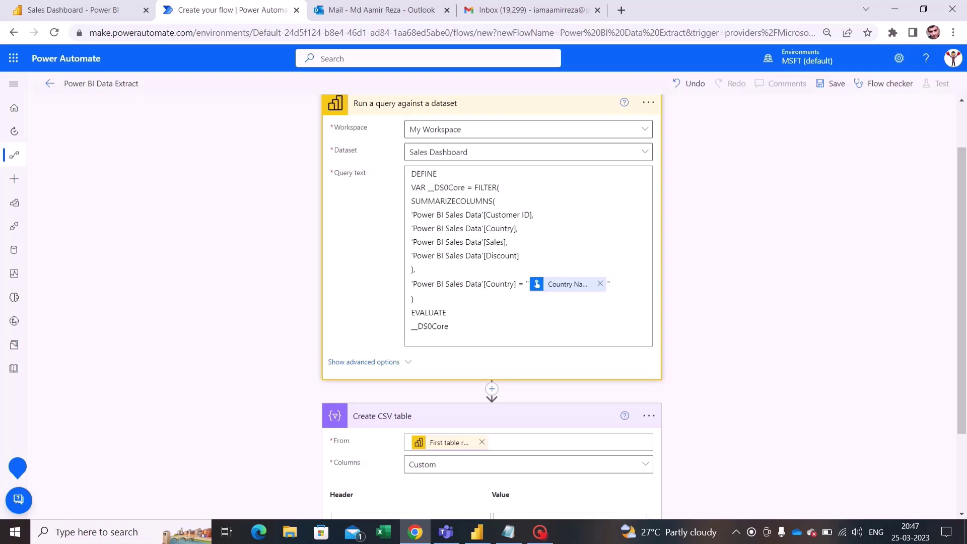
{"action": "left_click_drag", "start_coordinate": [411, 201], "coordinate": [459, 259]}
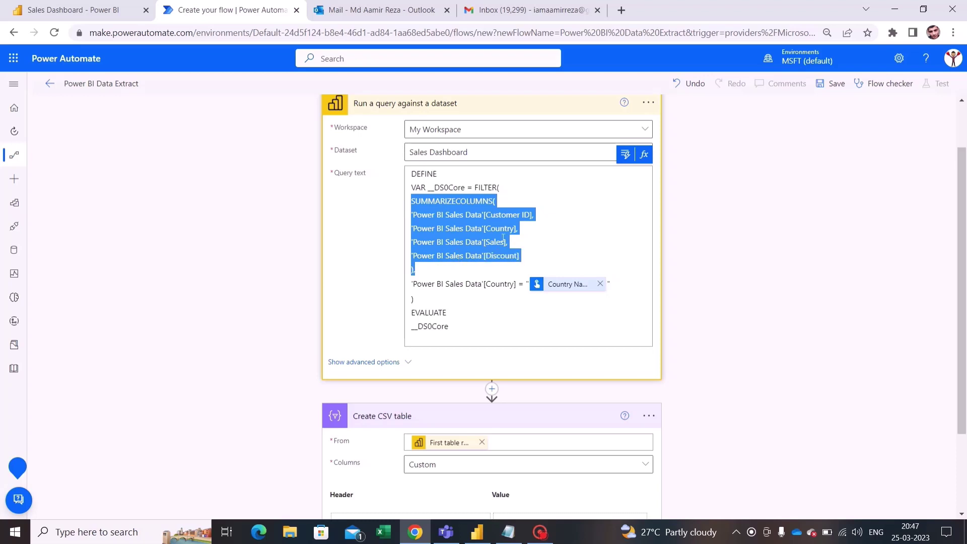
{"action": "left_click", "coordinate": [440, 201]}
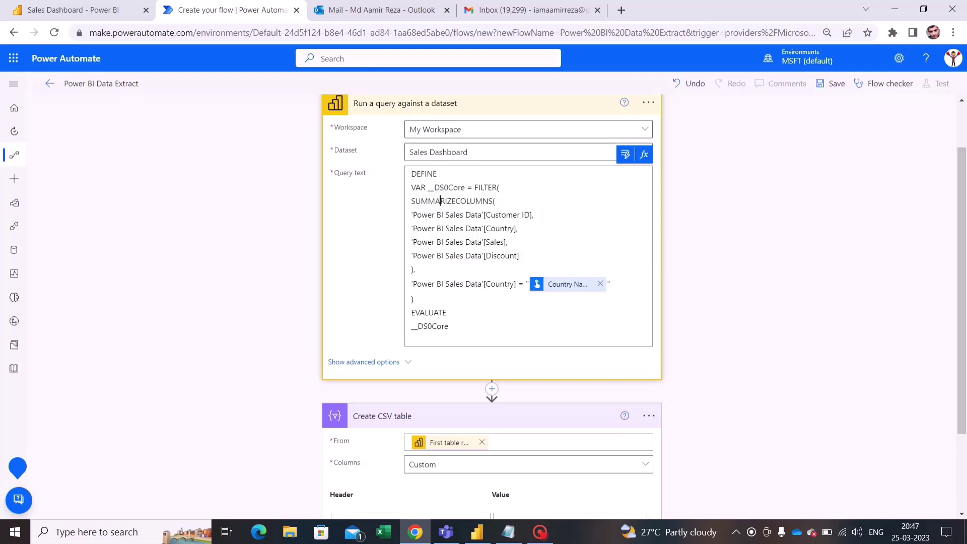
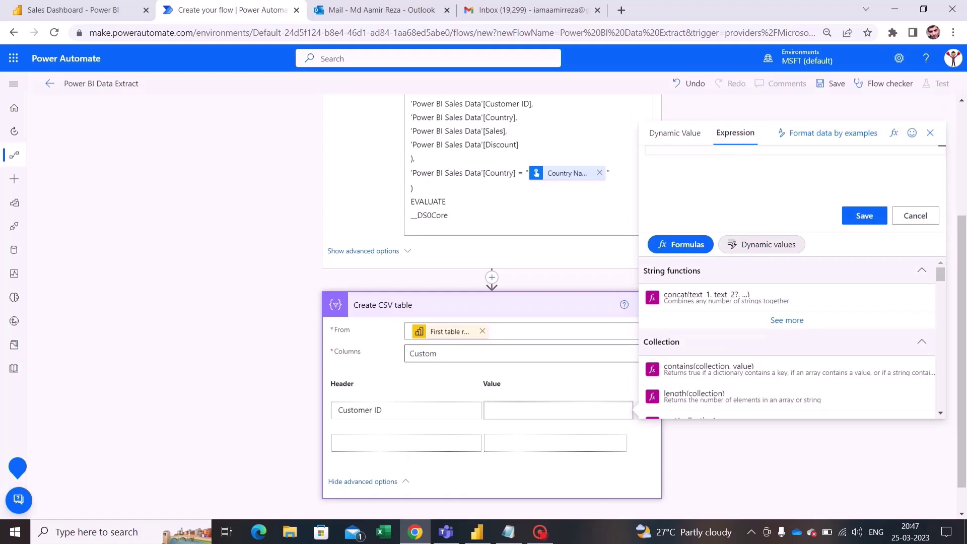
Step: Enter item()?['Power BI Sales Data[Customer ID]'] as the Customer ID value expression and save it
{"action": "type", "text": "item"}
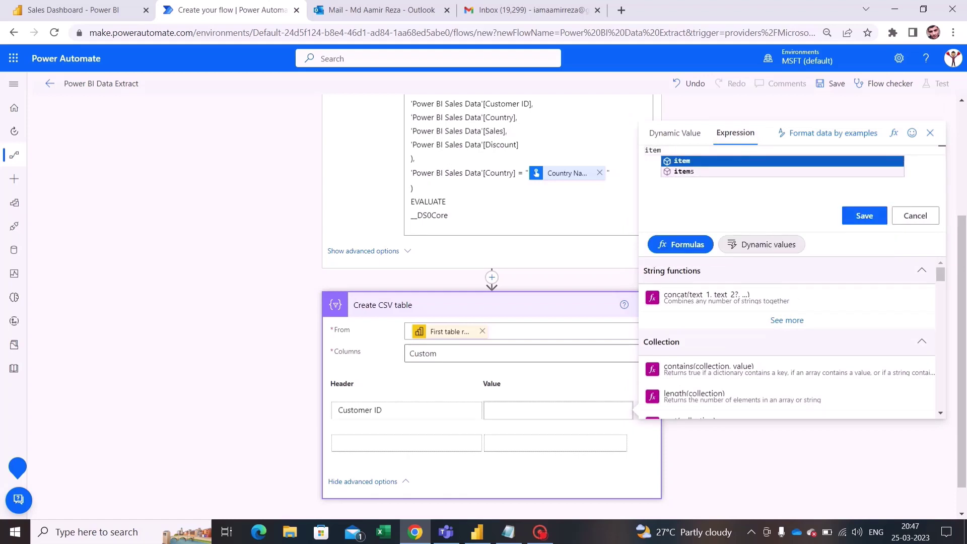
{"action": "key", "text": "Return"}
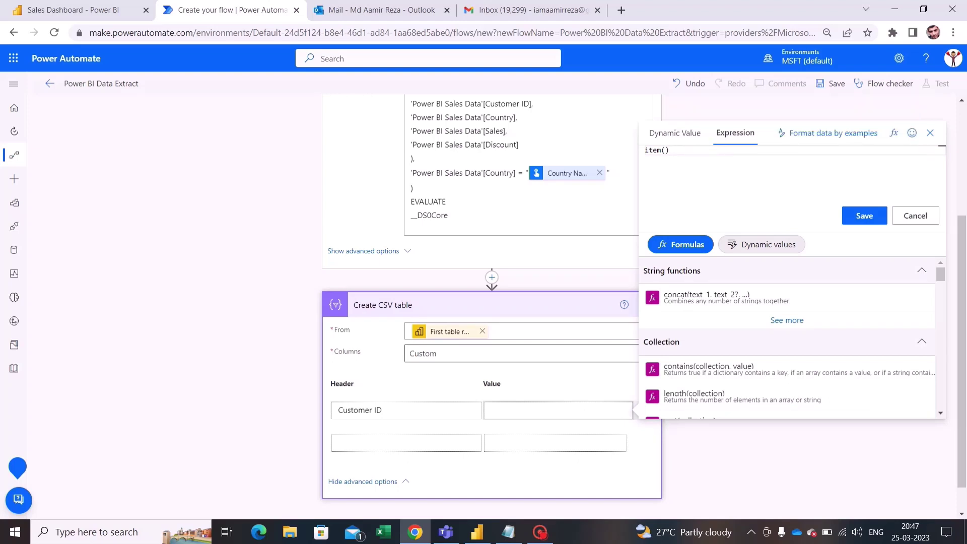
{"action": "type", "text": "?['"}
{"action": "type", "text": "Power BI Sales Data'[Customer ID]"}
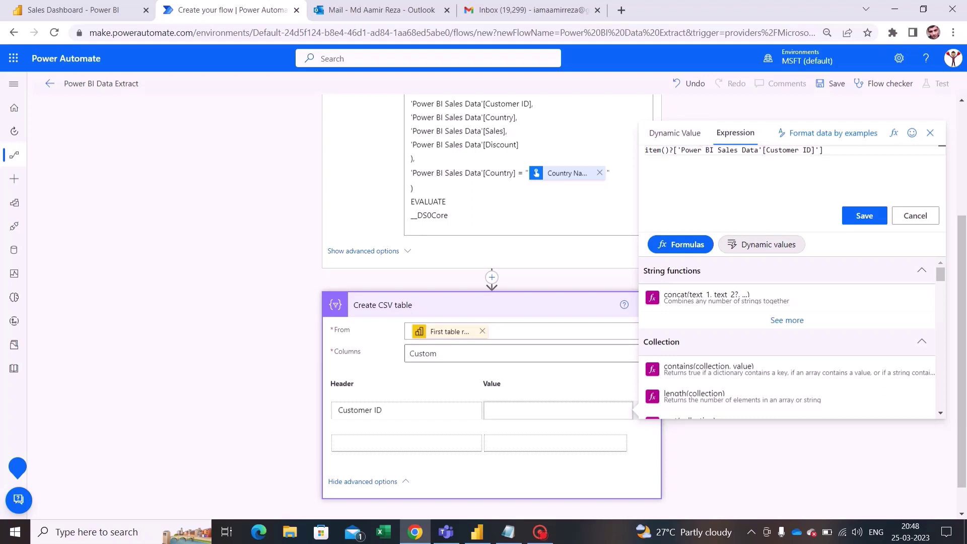
{"action": "left_click", "coordinate": [761, 150]}
{"action": "key", "text": "BackSpace"}
{"action": "left_click", "coordinate": [791, 150]}
{"action": "key", "text": "ctrl+a"}
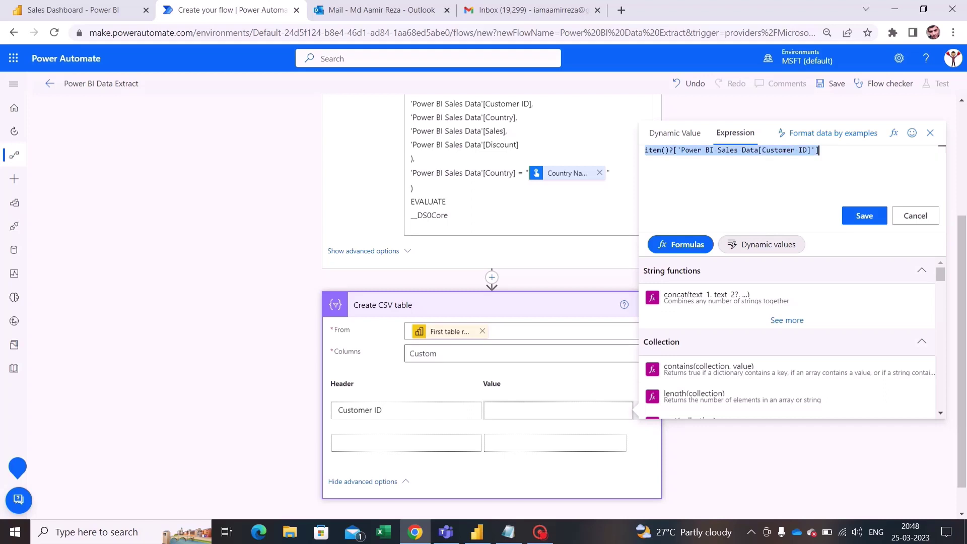
{"action": "left_click", "coordinate": [855, 217]}
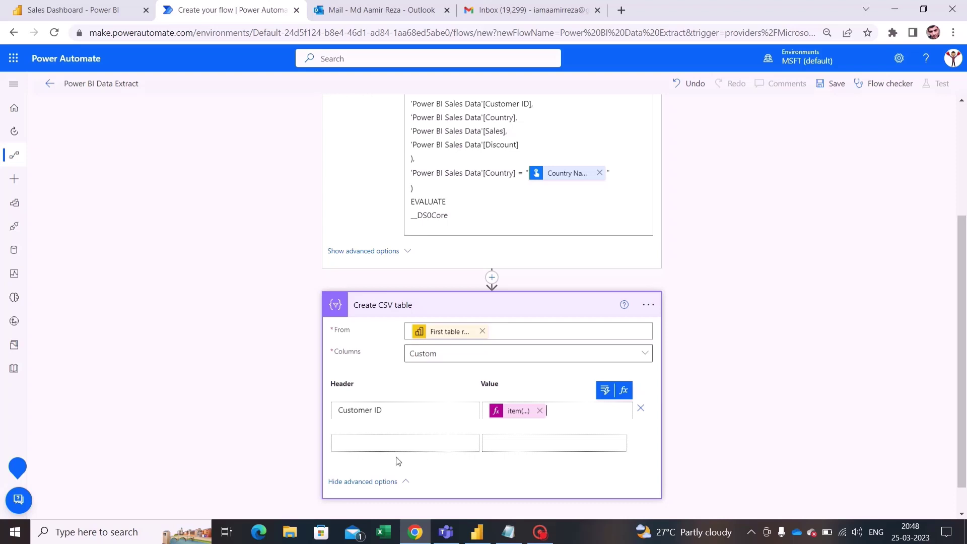
Step: Scroll through the flow to review the Country, Sales and Discount columns in the CSV table
{"action": "scroll", "coordinate": [663, 278], "scroll_direction": "up", "scroll_amount": 1}
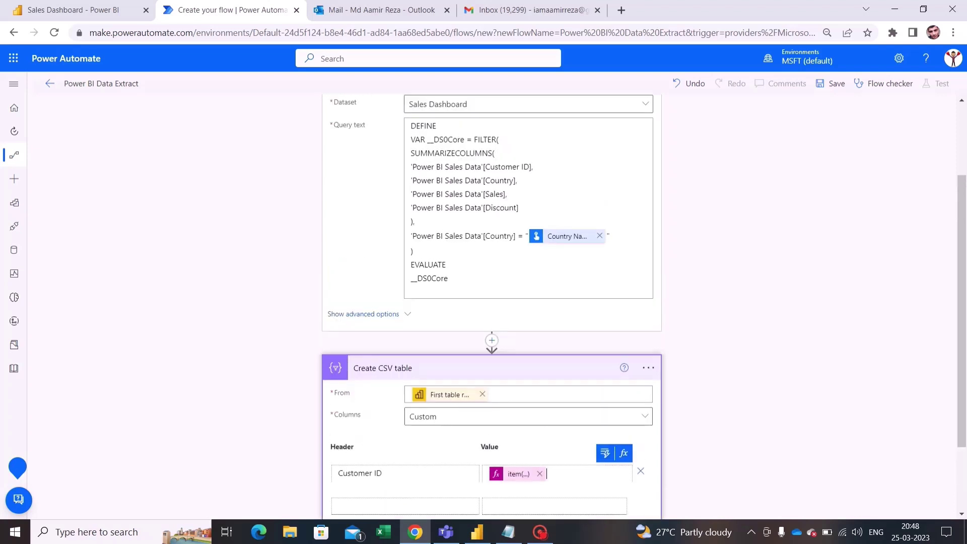
{"action": "scroll", "coordinate": [507, 381], "scroll_direction": "down", "scroll_amount": 2}
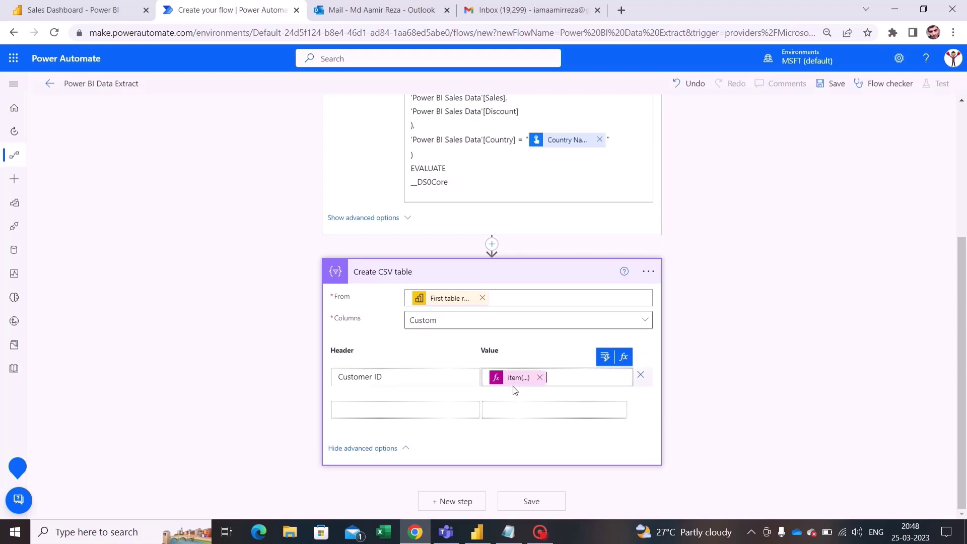
{"action": "scroll", "coordinate": [550, 233], "scroll_direction": "up", "scroll_amount": 2}
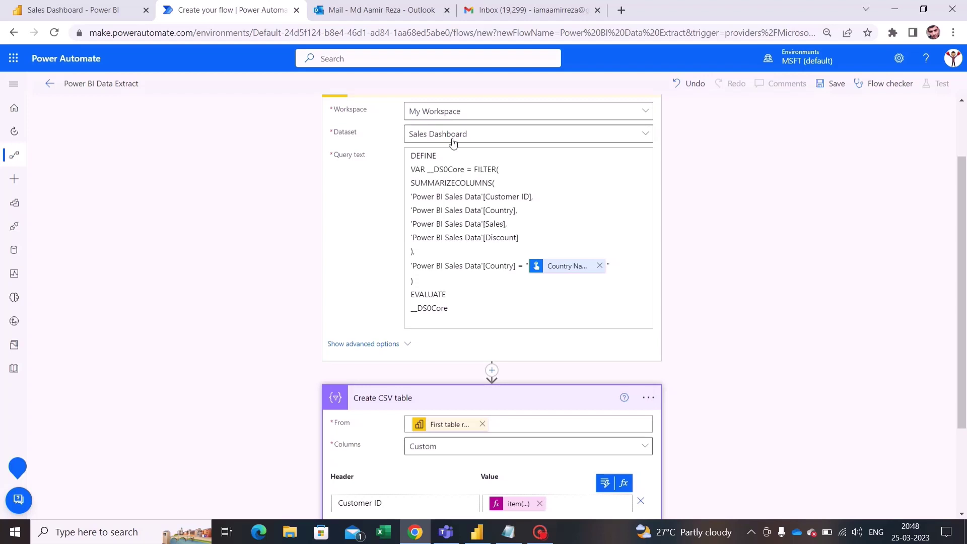
{"action": "scroll", "coordinate": [450, 143], "scroll_direction": "up", "scroll_amount": 1}
{"action": "scroll", "coordinate": [581, 274], "scroll_direction": "down", "scroll_amount": 2}
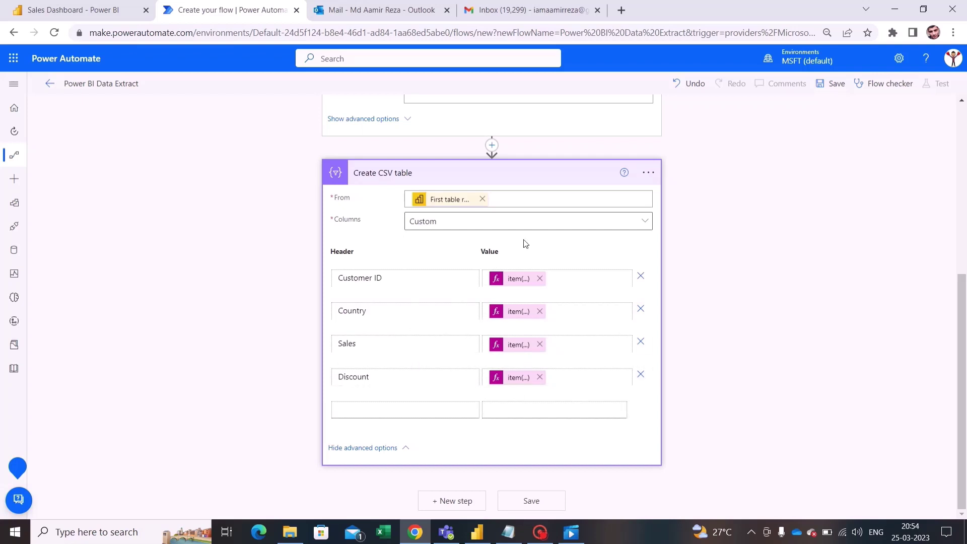
{"action": "scroll", "coordinate": [787, 277], "scroll_direction": "up", "scroll_amount": 4}
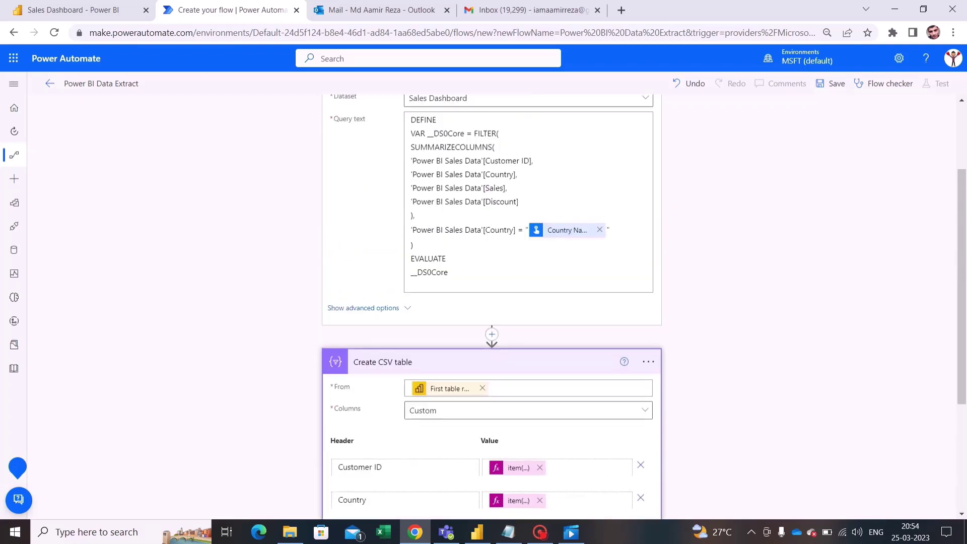
{"action": "scroll", "coordinate": [461, 206], "scroll_direction": "up", "scroll_amount": 2}
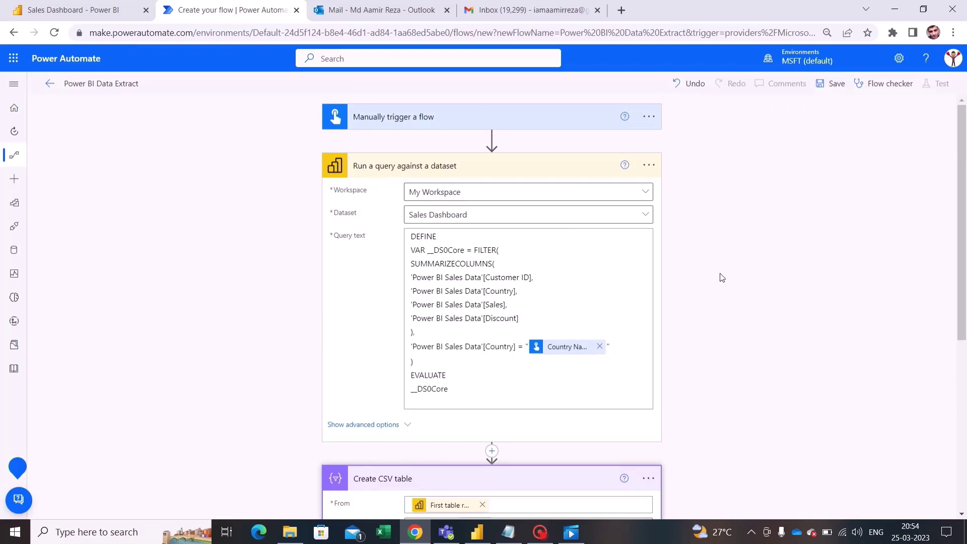
{"action": "scroll", "coordinate": [722, 278], "scroll_direction": "down", "scroll_amount": 5}
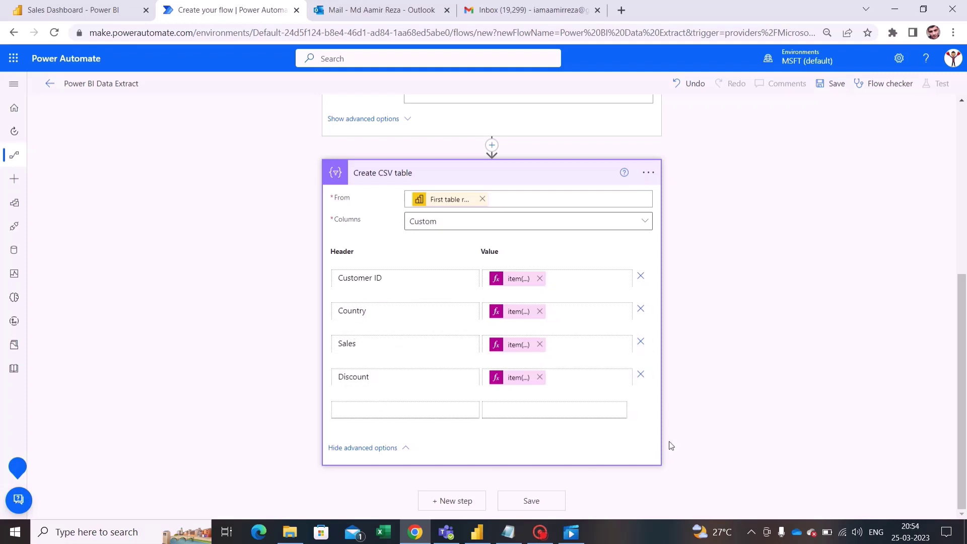
Step: Add an Office 365 Outlook 'Send an email (V2)' action after Create CSV table
{"action": "left_click", "coordinate": [465, 503]}
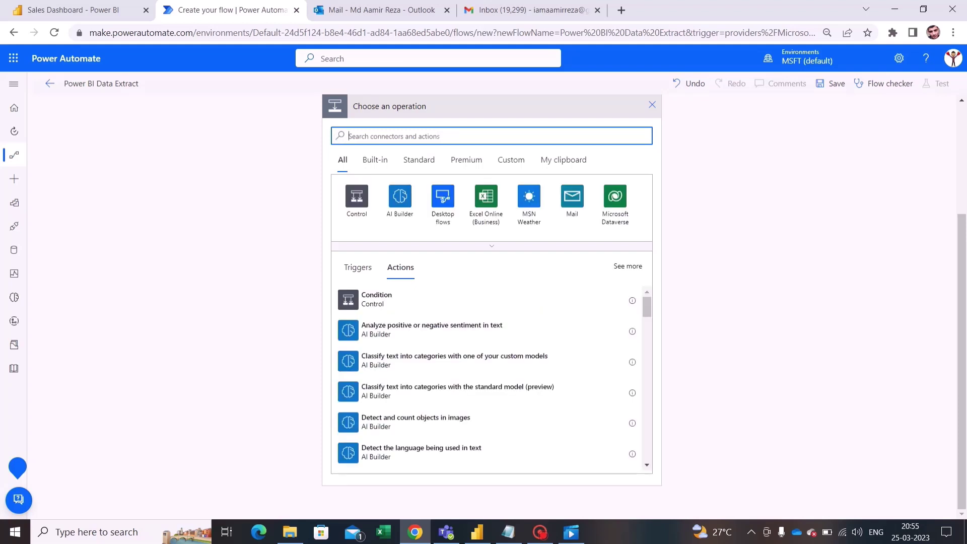
{"action": "type", "text": "send an email"}
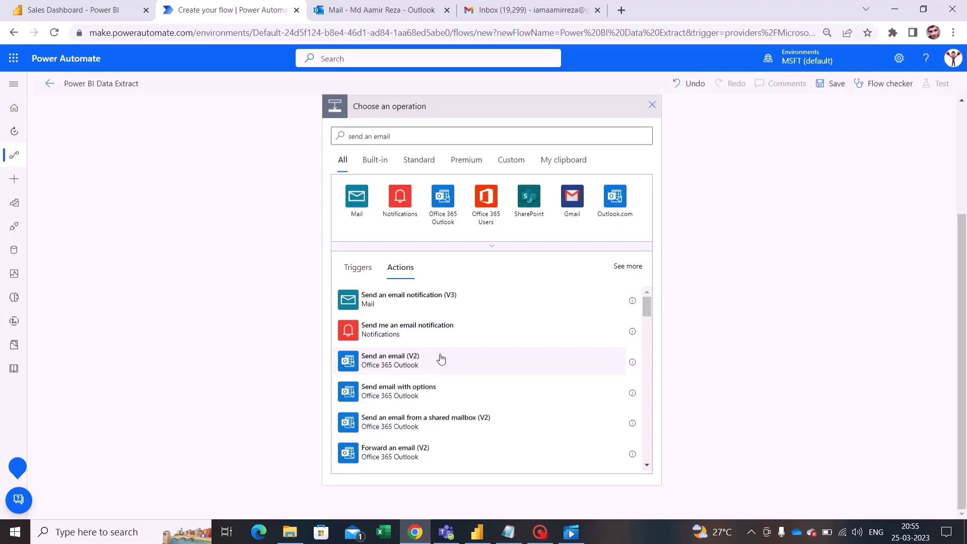
{"action": "left_click", "coordinate": [441, 359]}
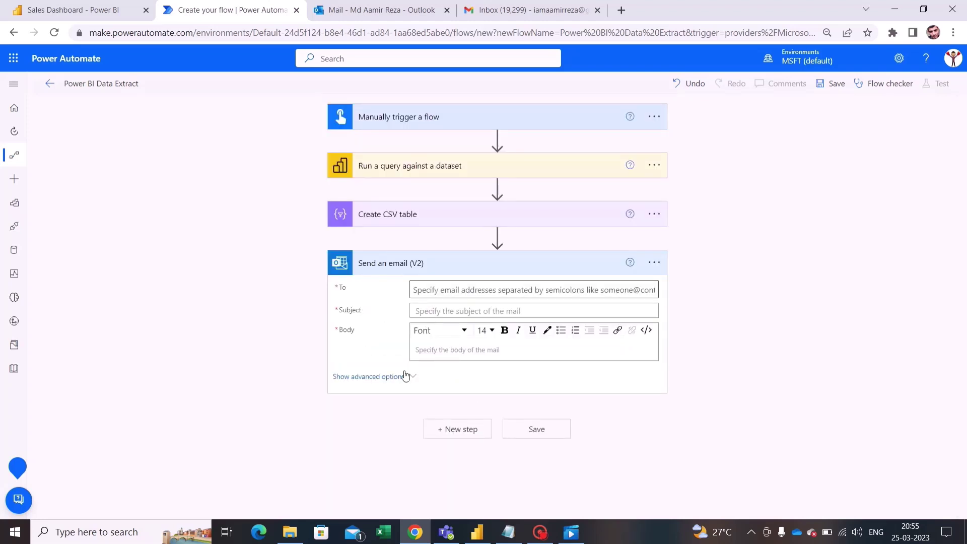
Step: Show the email step's advanced fields and enter the recipient's e-mail address
{"action": "left_click", "coordinate": [406, 376]}
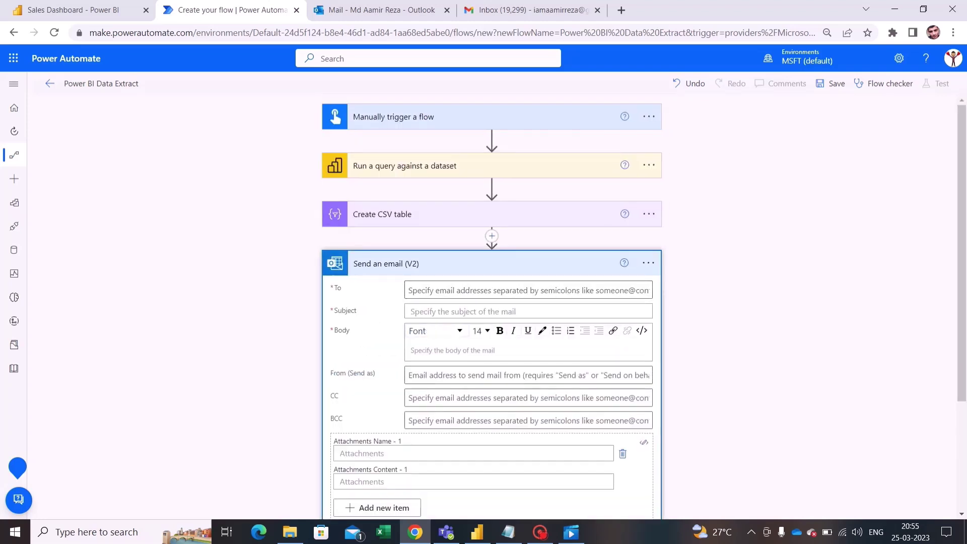
{"action": "scroll", "coordinate": [491, 173], "scroll_direction": "down", "scroll_amount": 3}
{"action": "left_click", "coordinate": [491, 164]}
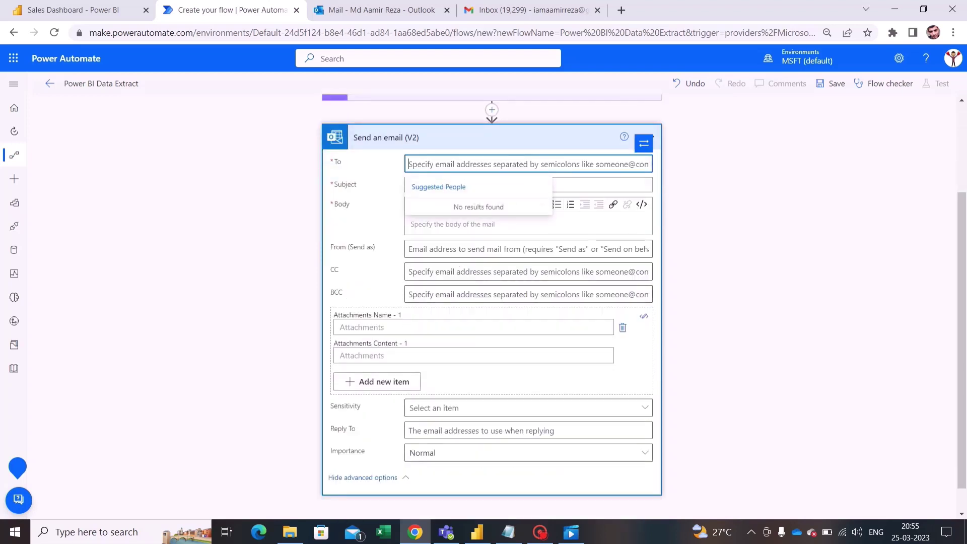
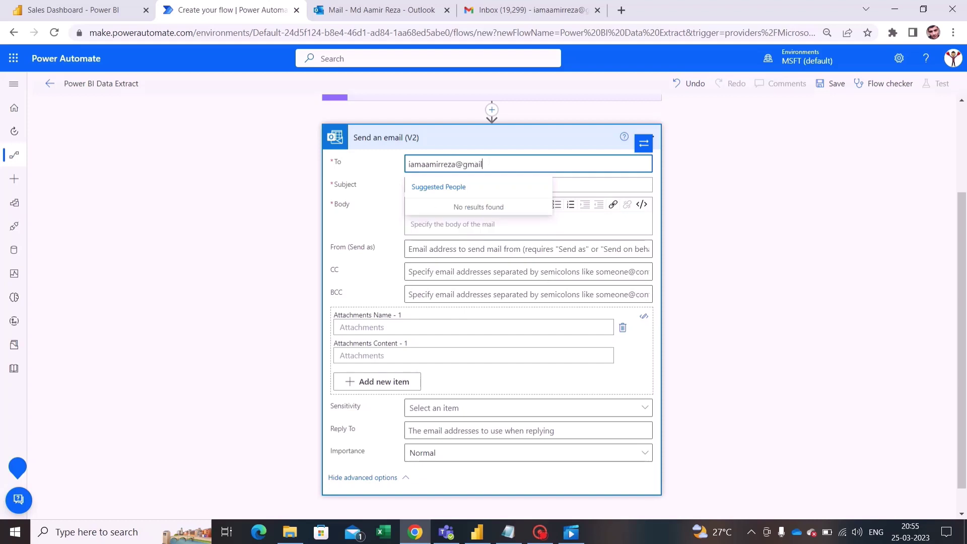
{"action": "left_click", "coordinate": [593, 182]}
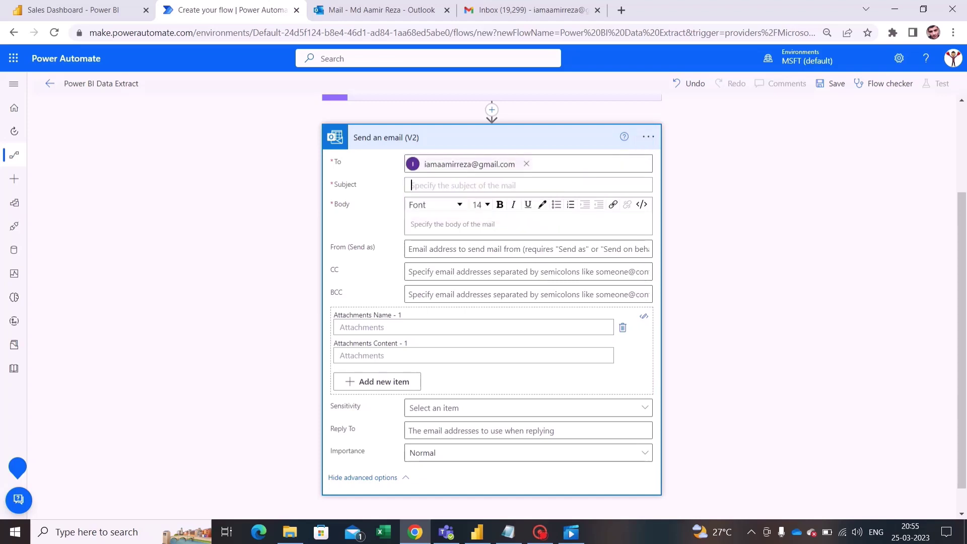
Step: Type the subject 'Power BI Extract -' and check the trigger's Country Name input
{"action": "key", "text": "Caps_Lock"}
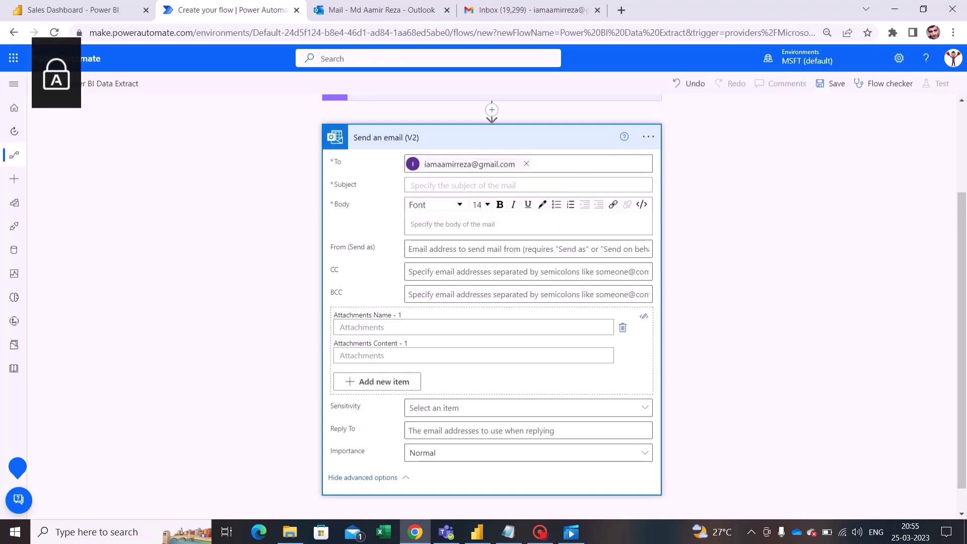
{"action": "type", "text": "Power BI Ex"}
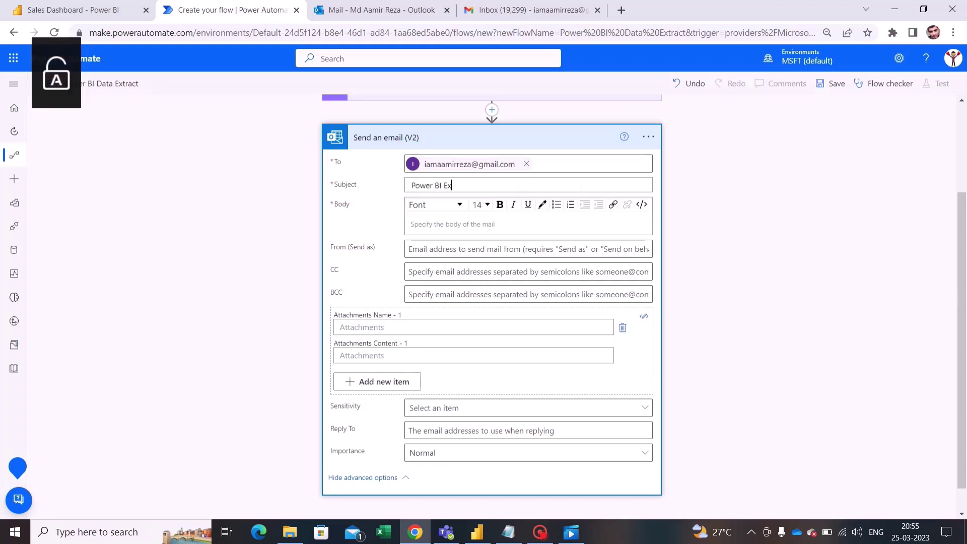
{"action": "type", "text": "tract -"}
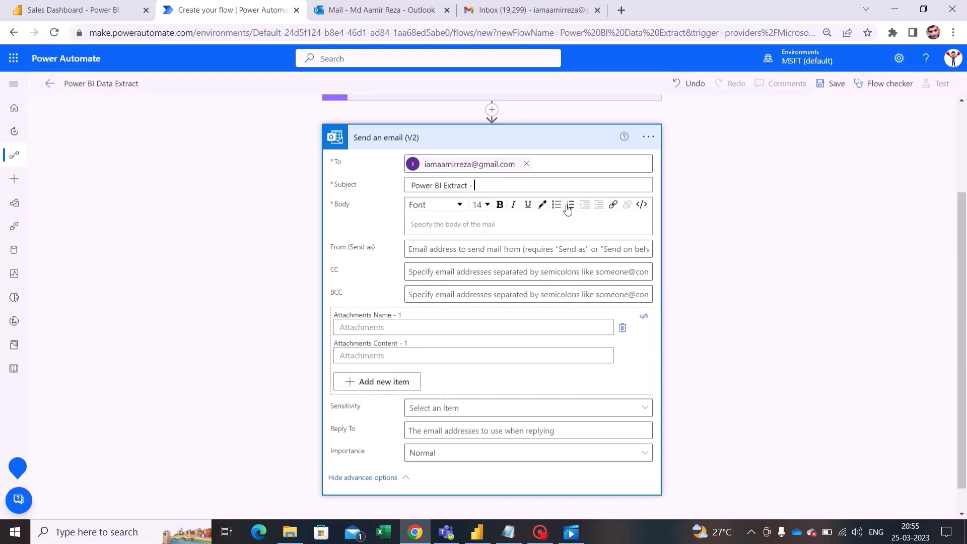
{"action": "key", "text": "shift+Tab"}
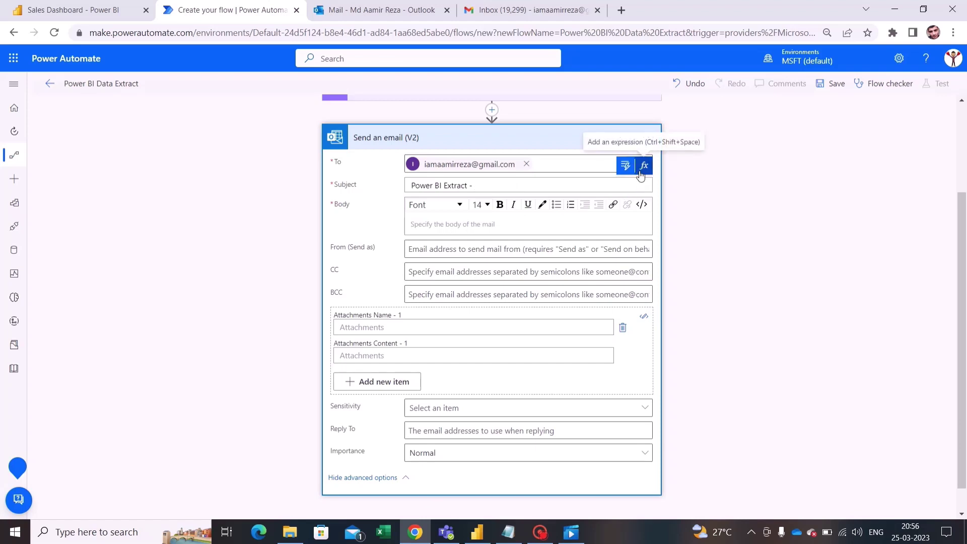
{"action": "left_click", "coordinate": [642, 168]}
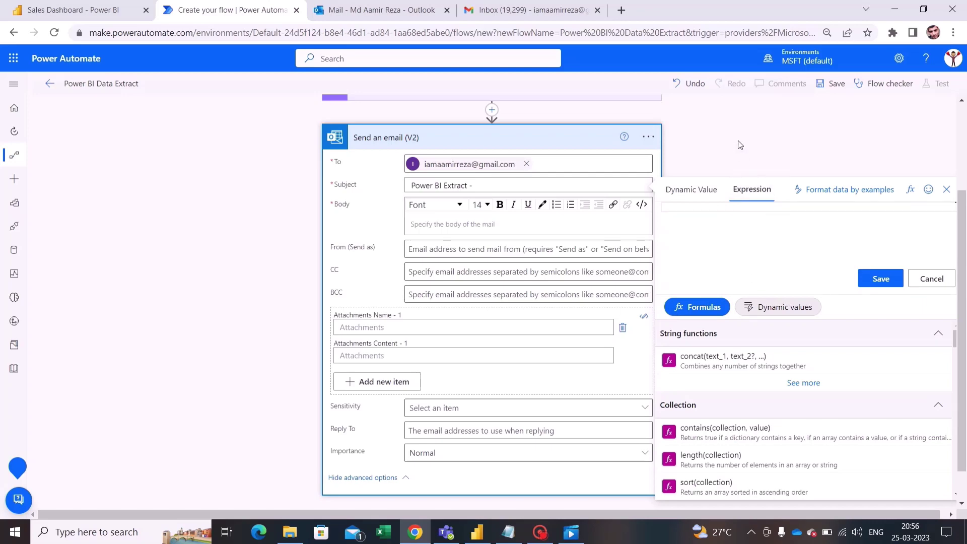
{"action": "scroll", "coordinate": [738, 146], "scroll_direction": "up", "scroll_amount": 3}
{"action": "left_click", "coordinate": [571, 127]}
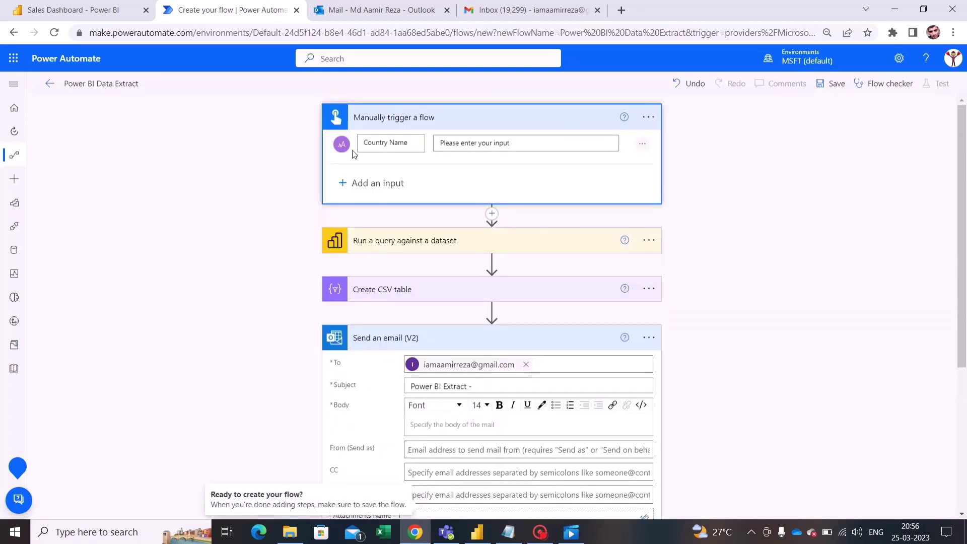
{"action": "scroll", "coordinate": [478, 179], "scroll_direction": "down", "scroll_amount": 3}
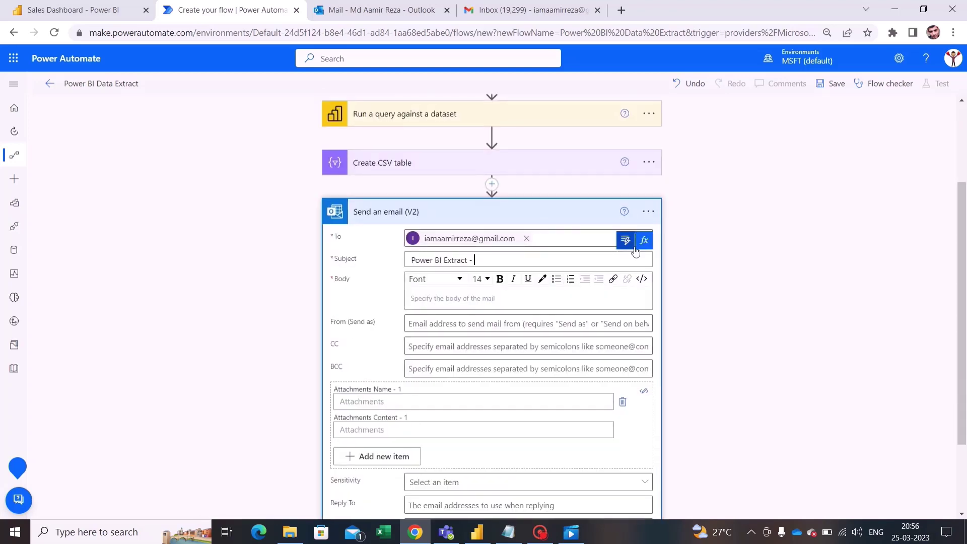
Step: Append the trigger's Country Name dynamic value to the email subject
{"action": "left_click", "coordinate": [625, 240]}
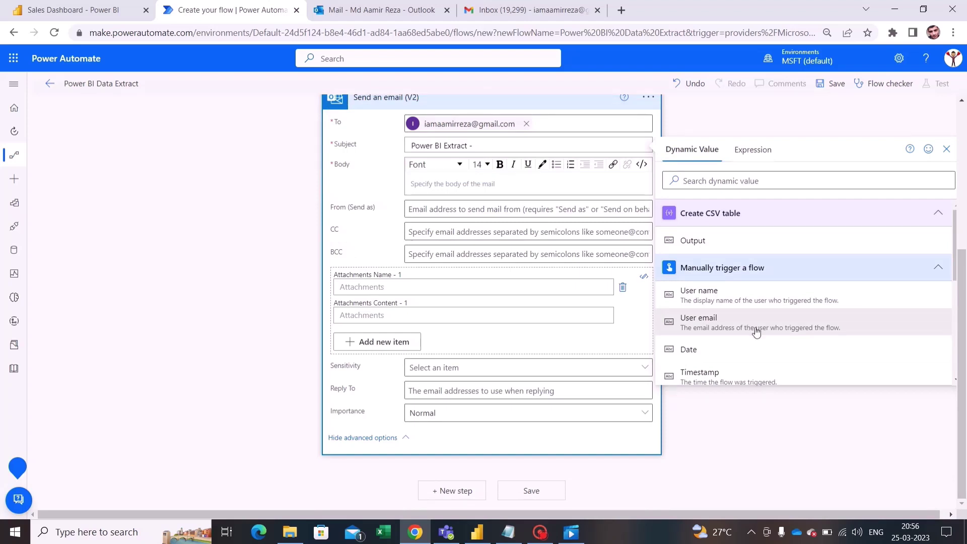
{"action": "scroll", "coordinate": [756, 335], "scroll_direction": "down", "scroll_amount": 3}
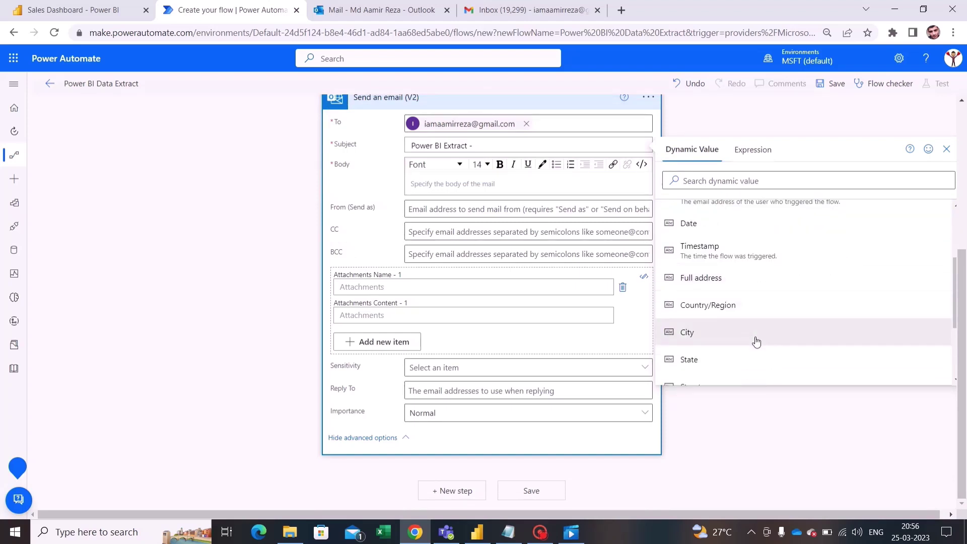
{"action": "scroll", "coordinate": [756, 342], "scroll_direction": "down", "scroll_amount": 1}
{"action": "scroll", "coordinate": [756, 343], "scroll_direction": "up", "scroll_amount": 2}
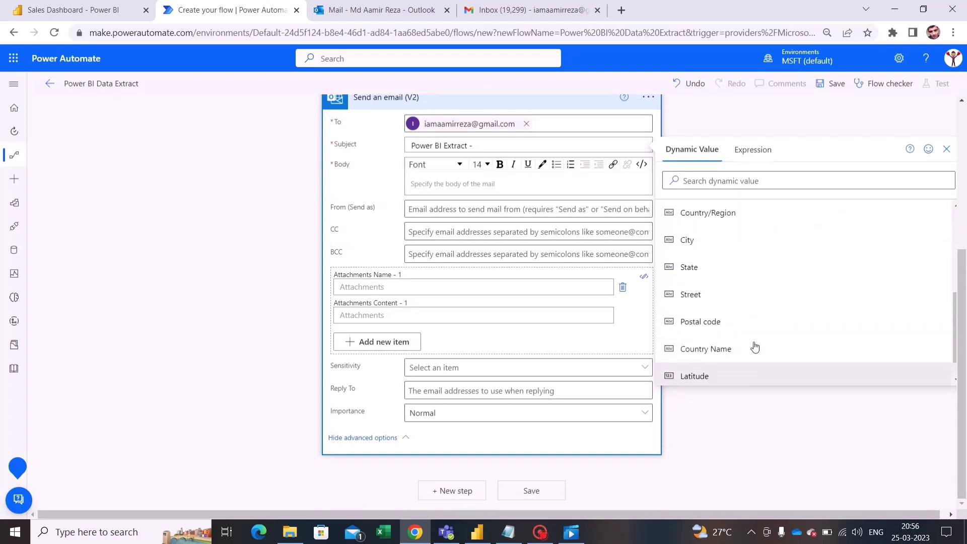
{"action": "scroll", "coordinate": [755, 345], "scroll_direction": "down", "scroll_amount": 2}
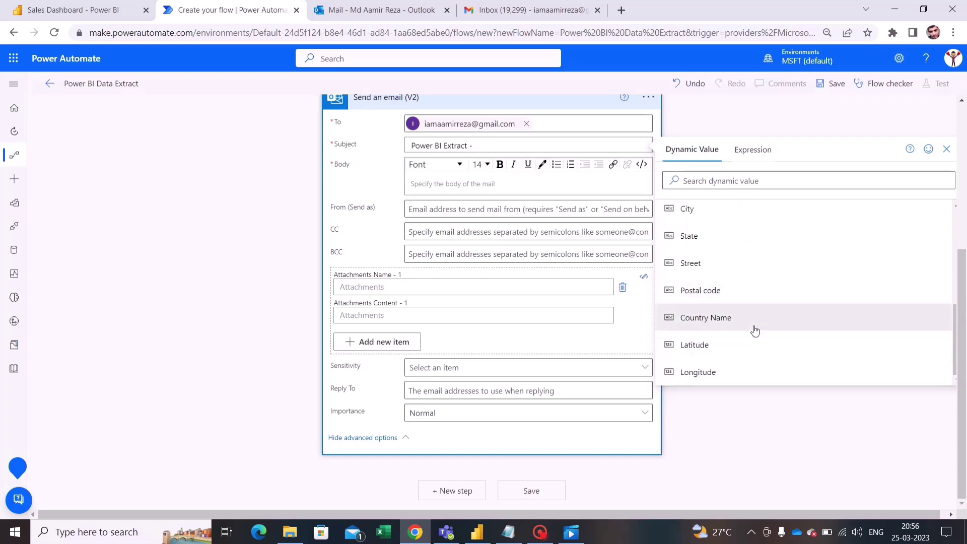
{"action": "left_click", "coordinate": [754, 329]}
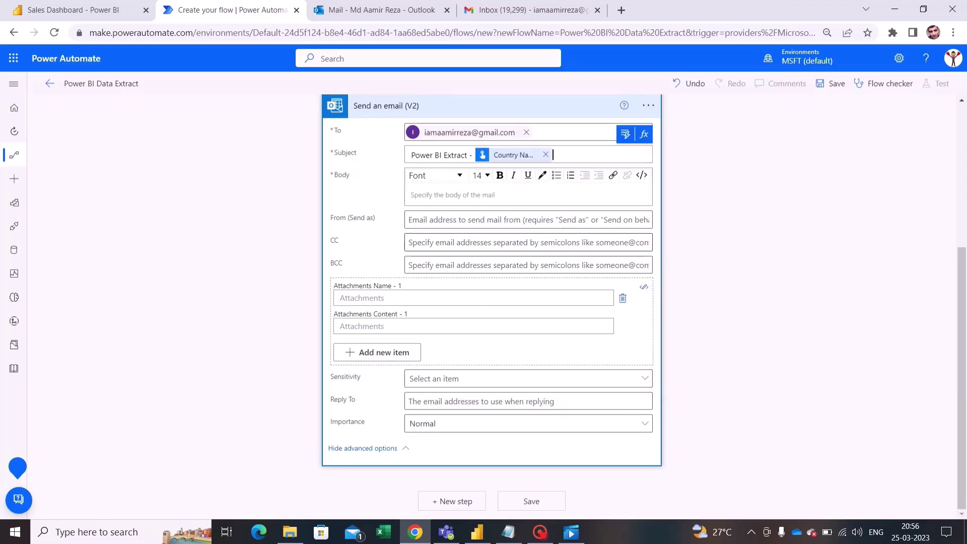
{"action": "left_click", "coordinate": [460, 188]}
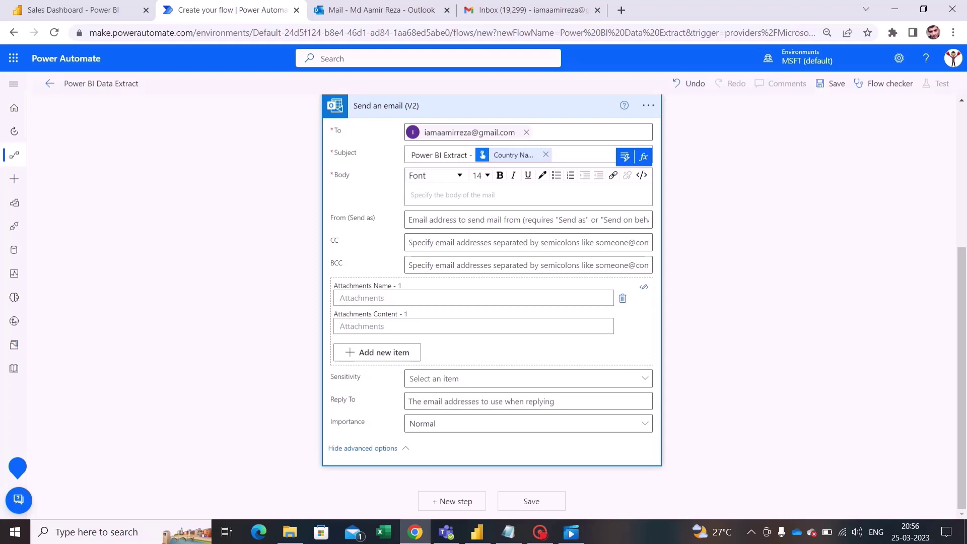
Step: Write 'Hi Your Extract is ready' in the email body
{"action": "key", "text": "Caps_Lock"}
{"action": "type", "text": "Hi"}
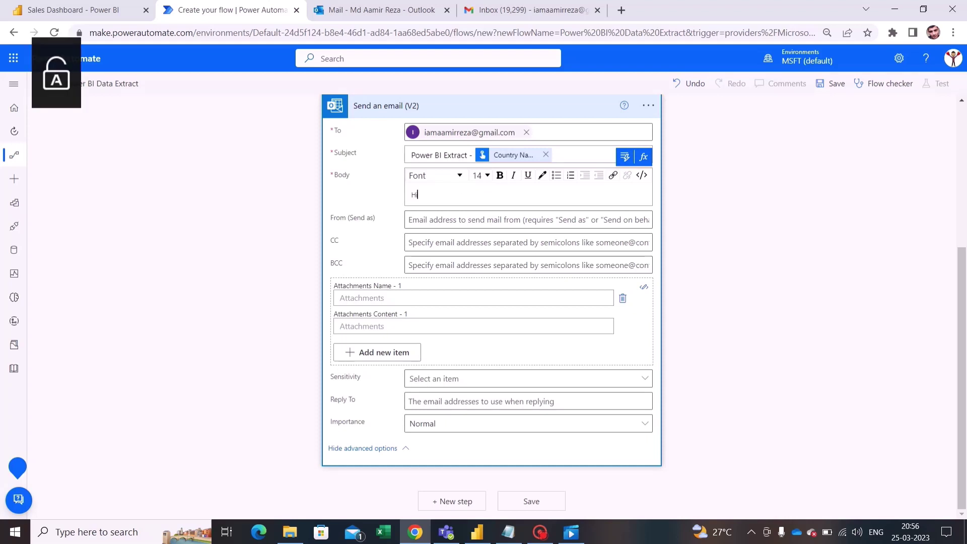
{"action": "type", "text": " y"}
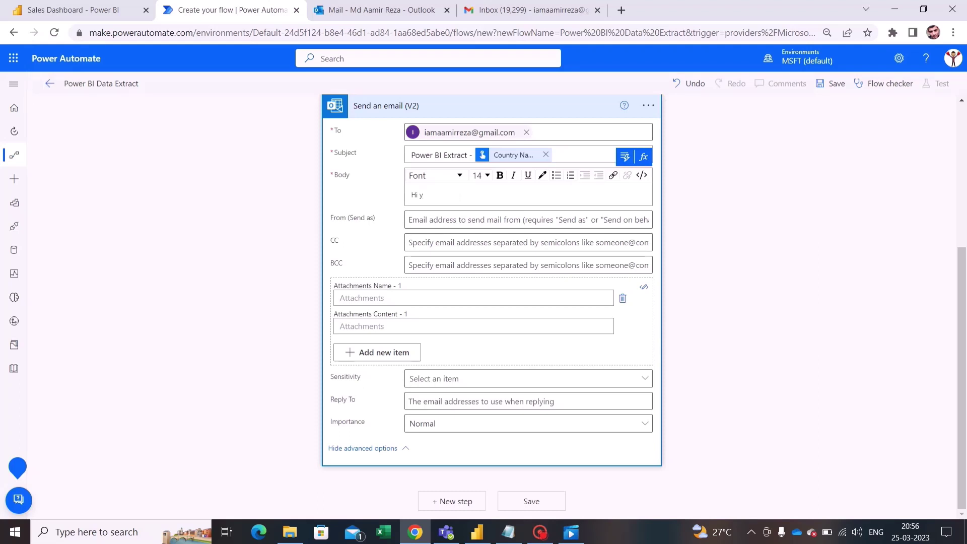
{"action": "key", "text": "Caps_Lock"}
{"action": "type", "text": "Y"}
{"action": "key", "text": "Caps_Lock"}
{"action": "type", "text": "our"}
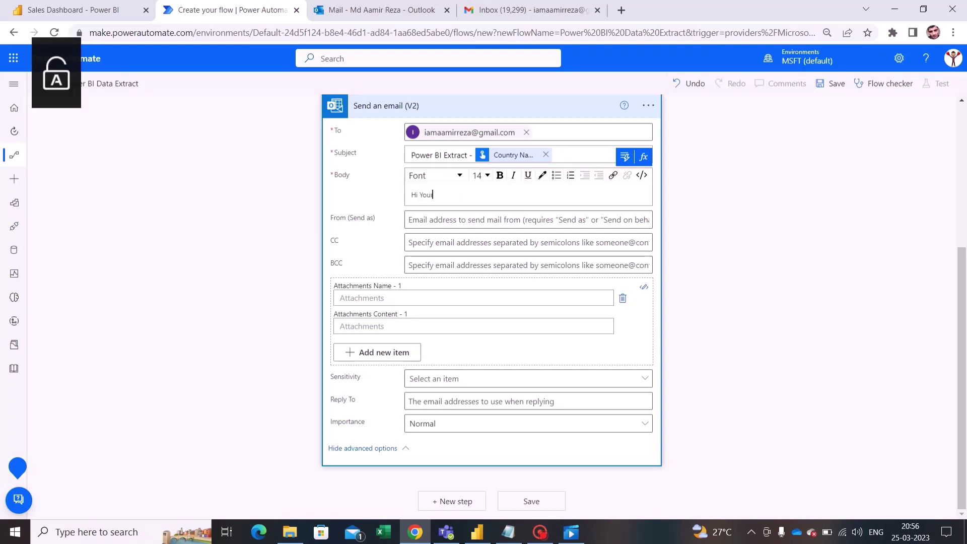
{"action": "type", "text": " Extract is ready"}
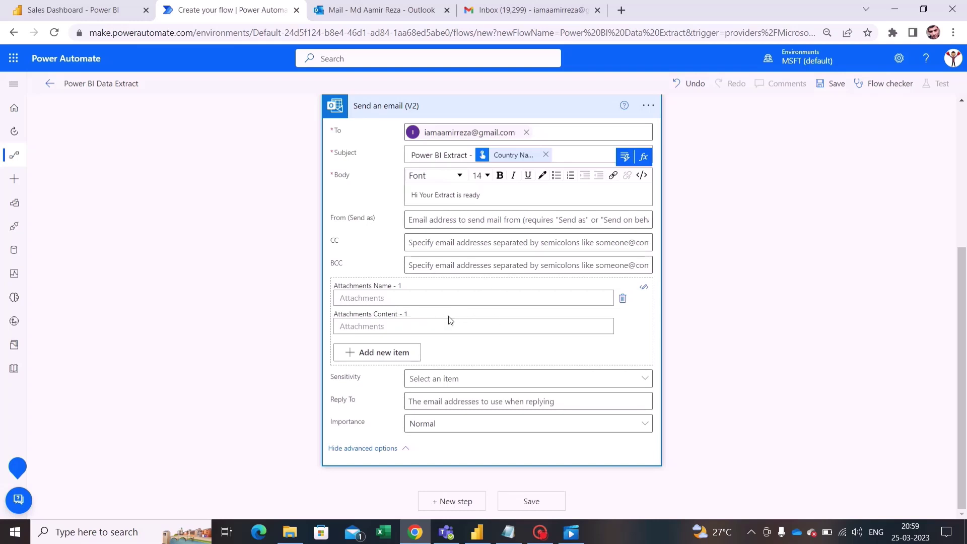
{"action": "scroll", "coordinate": [475, 302], "scroll_direction": "up", "scroll_amount": 3}
{"action": "scroll", "coordinate": [475, 318], "scroll_direction": "up", "scroll_amount": 2}
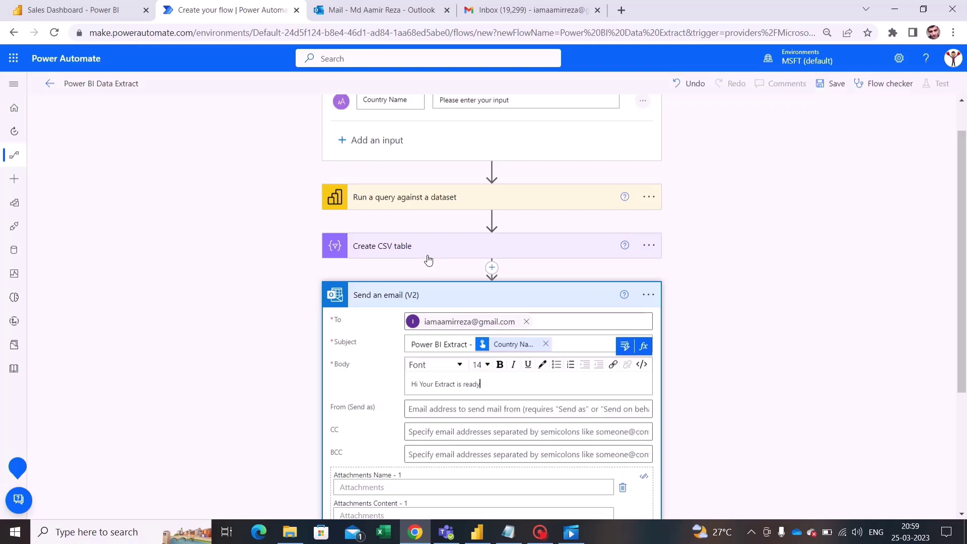
{"action": "scroll", "coordinate": [801, 263], "scroll_direction": "down", "scroll_amount": 3}
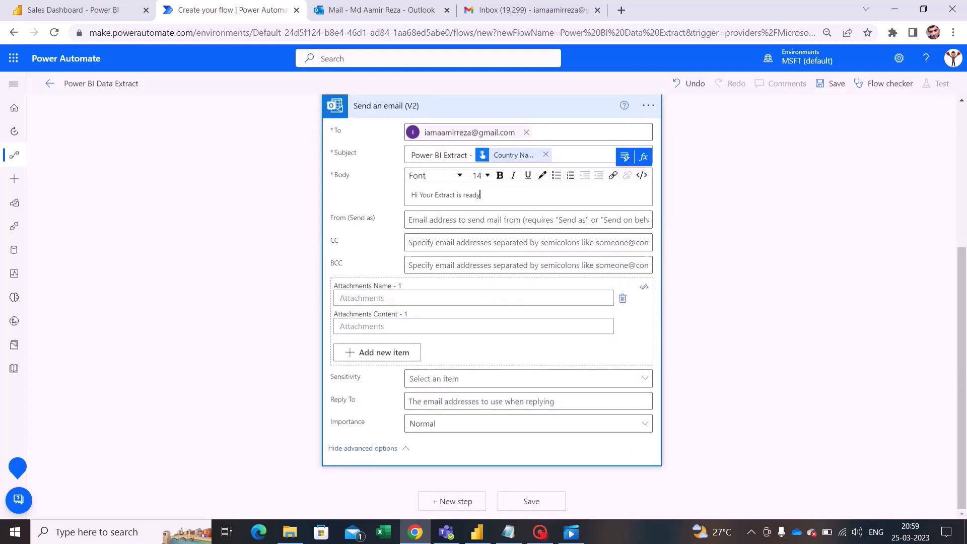
{"action": "left_click", "coordinate": [602, 298]}
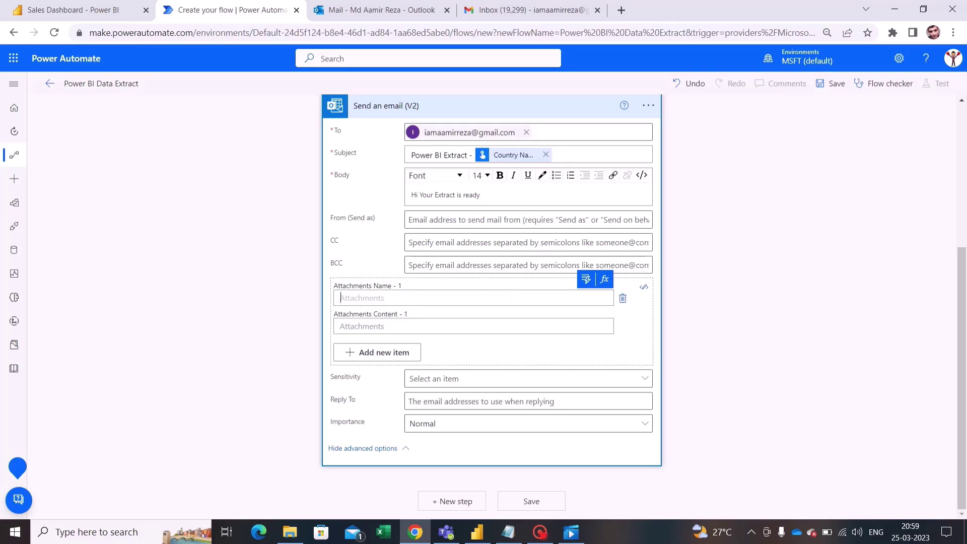
Step: Type 'Power BI Extract -' as the attachment name
{"action": "key", "text": "Caps_Lock"}
{"action": "type", "text": "P"}
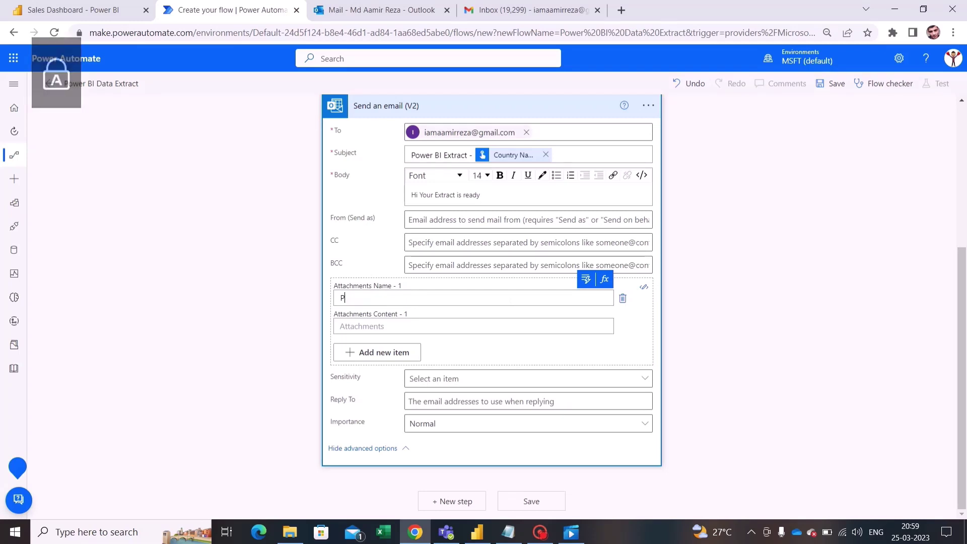
{"action": "key", "text": "Caps_Lock"}
{"action": "type", "text": "ower"}
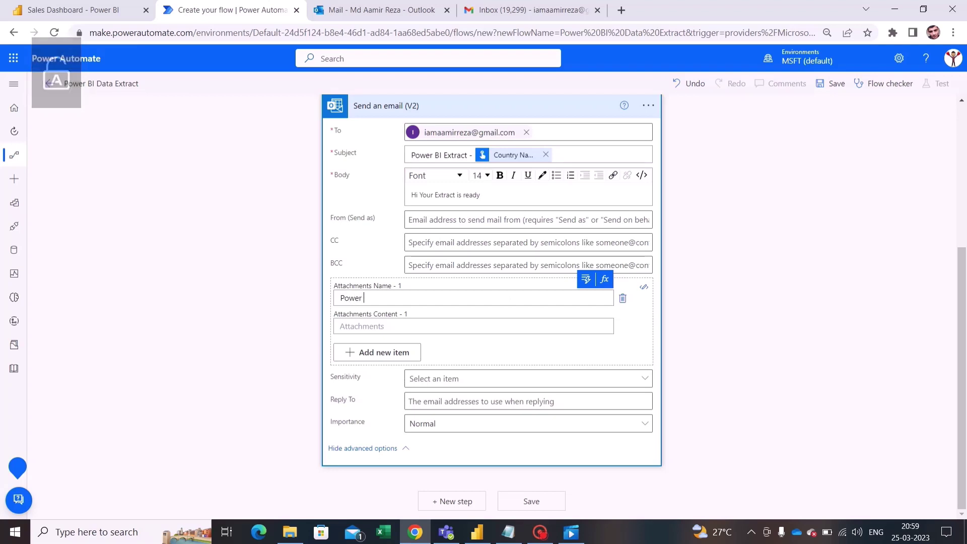
{"action": "key", "text": "Caps_Lock"}
{"action": "type", "text": "BI E"}
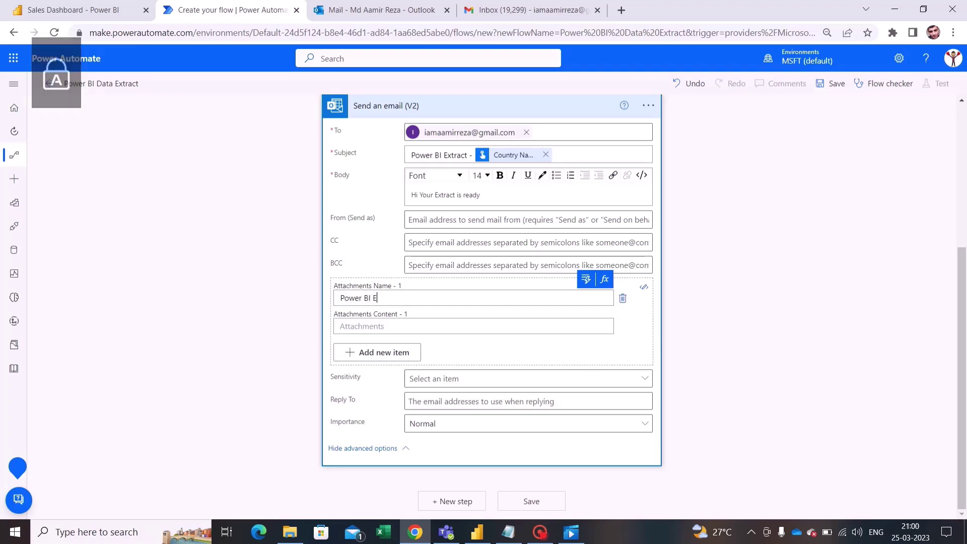
{"action": "key", "text": "Caps_Lock"}
{"action": "type", "text": "xtract "}
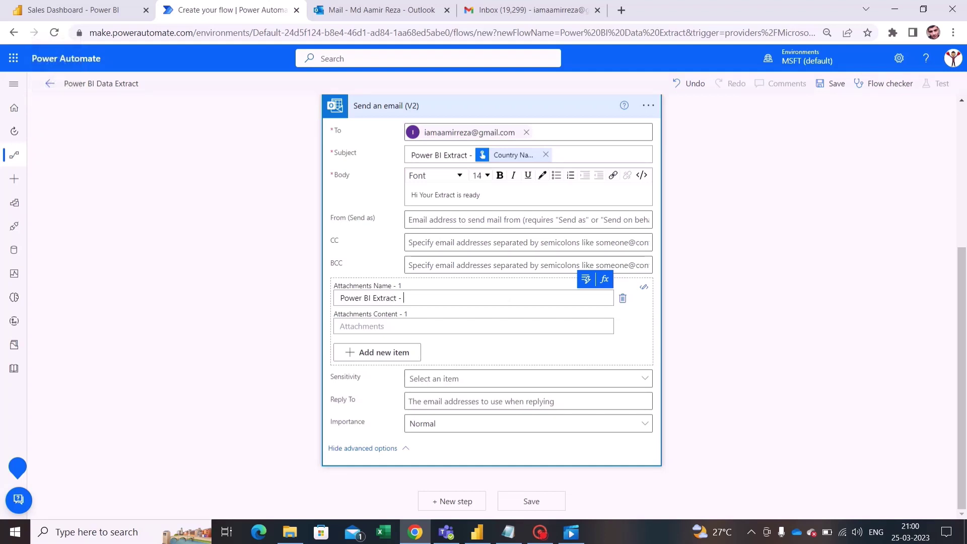
{"action": "type", "text": "-"}
Step: Append the Country Name dynamic value and '.csv' to the attachment name
{"action": "left_click", "coordinate": [586, 279]}
{"action": "scroll", "coordinate": [734, 448], "scroll_direction": "down", "scroll_amount": 10}
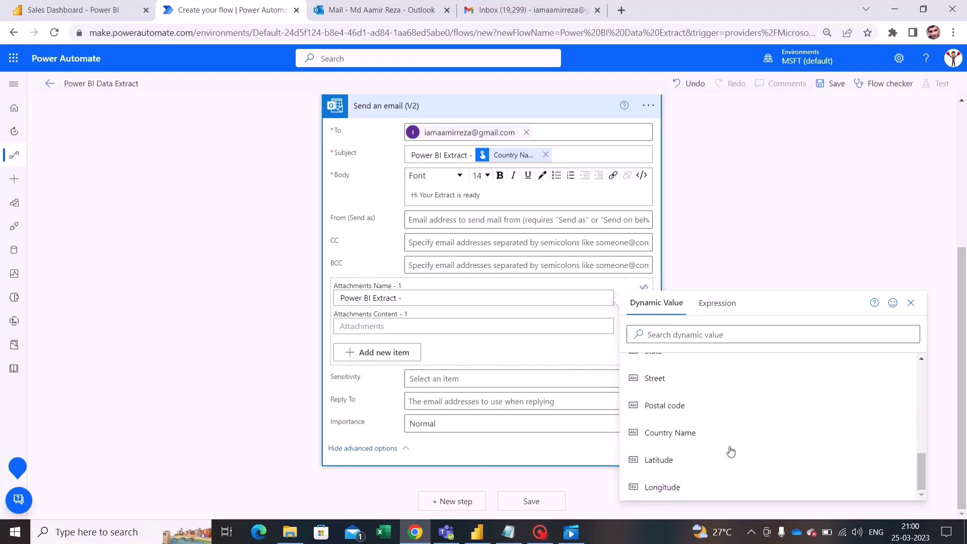
{"action": "left_click", "coordinate": [728, 436]}
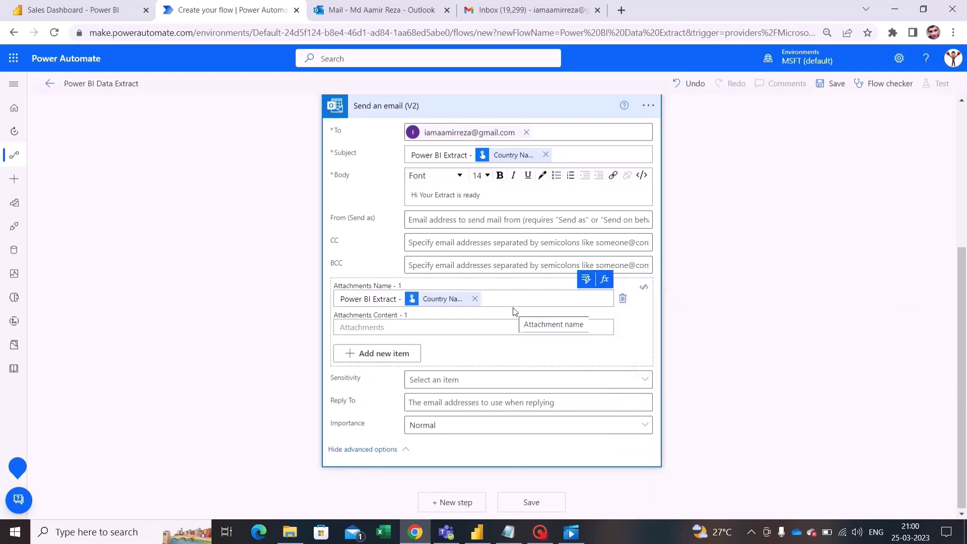
{"action": "type", "text": ".cs"}
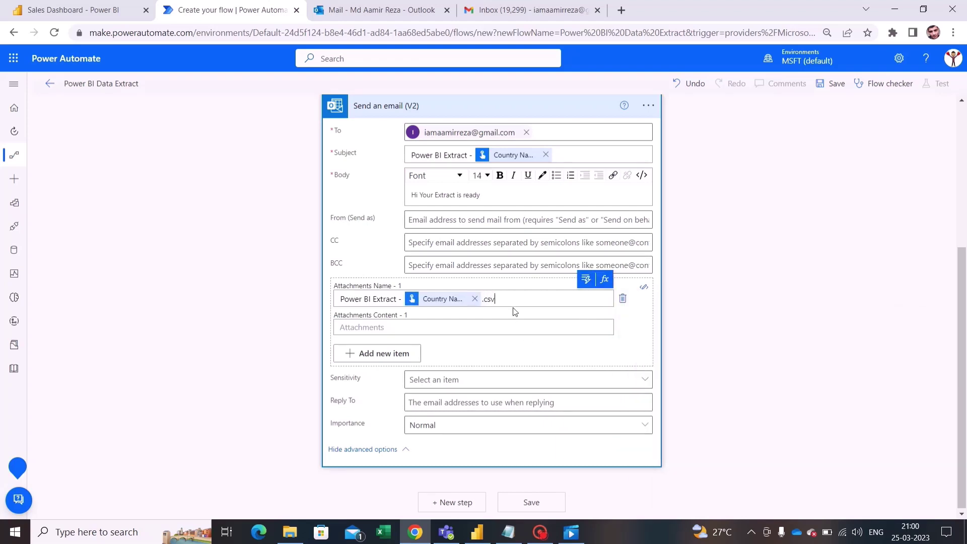
{"action": "type", "text": "v"}
{"action": "left_click", "coordinate": [353, 327]}
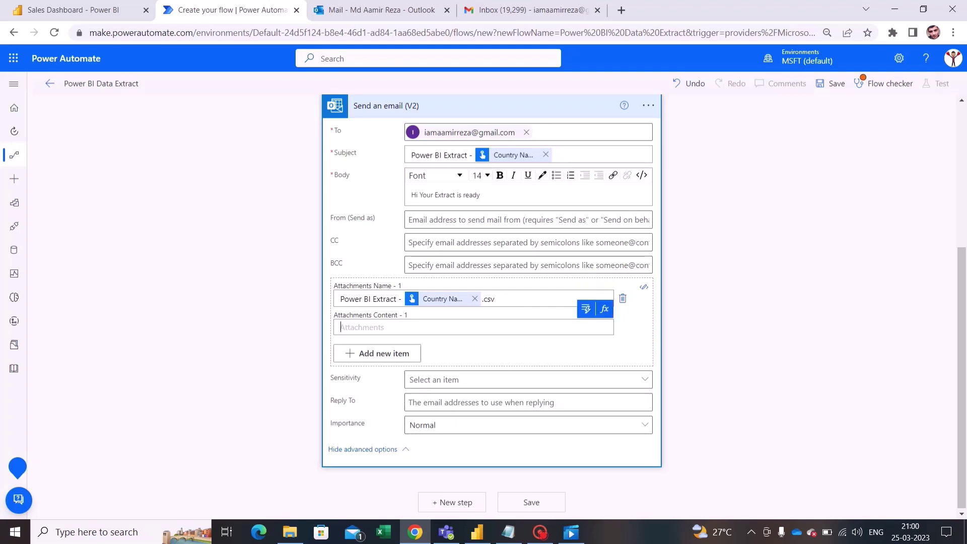
{"action": "scroll", "coordinate": [696, 307], "scroll_direction": "up", "scroll_amount": 3}
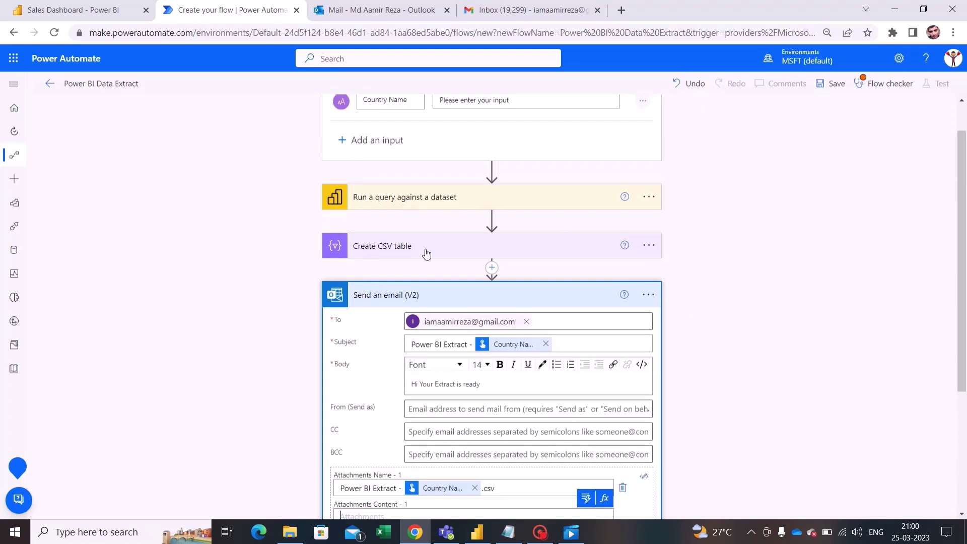
Step: Set Attachments Content to the Create CSV table Output, then save the flow
{"action": "scroll", "coordinate": [705, 287], "scroll_direction": "down", "scroll_amount": 3}
{"action": "left_click", "coordinate": [586, 310]}
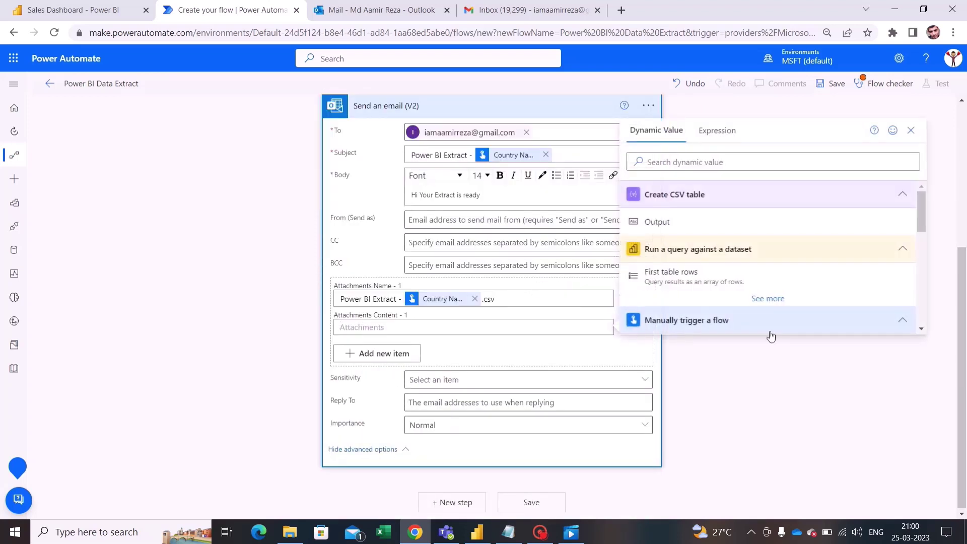
{"action": "left_click", "coordinate": [673, 227]}
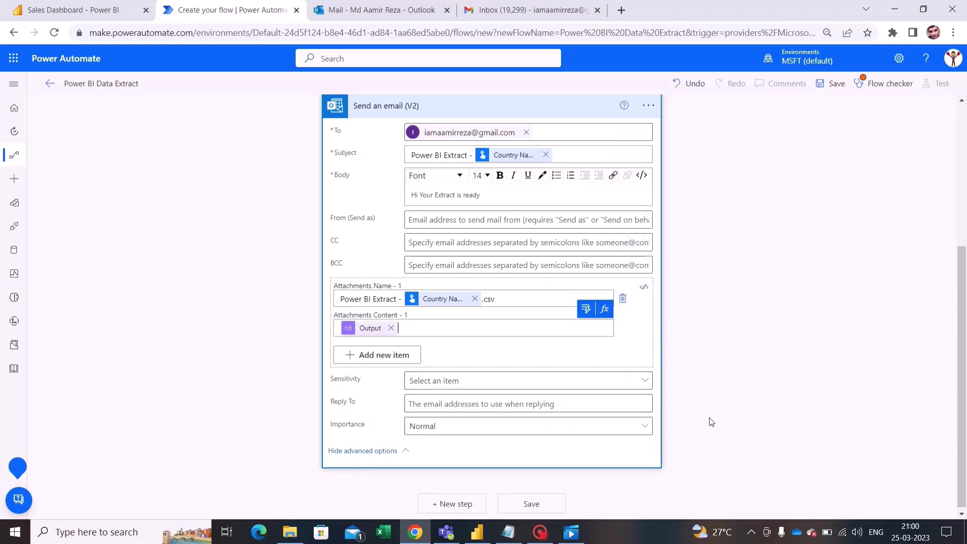
{"action": "scroll", "coordinate": [755, 327], "scroll_direction": "up", "scroll_amount": 3}
{"action": "left_click", "coordinate": [830, 84]}
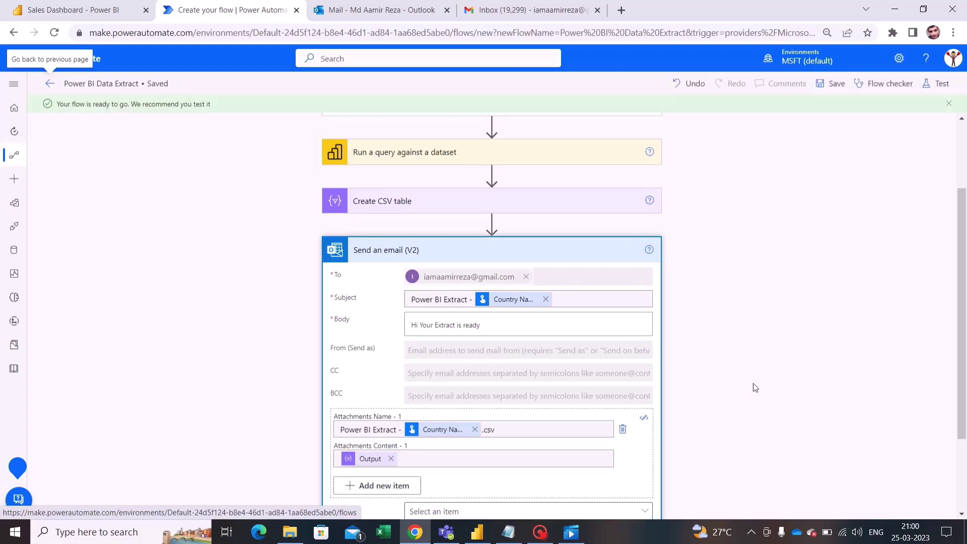
Step: Start a manually triggered test run of the saved flow
{"action": "scroll", "coordinate": [753, 386], "scroll_direction": "down", "scroll_amount": 3}
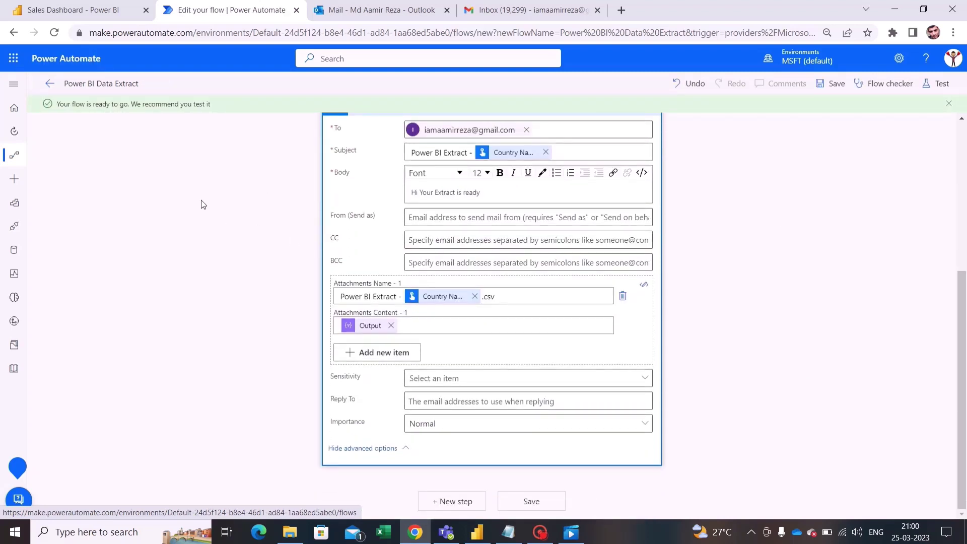
{"action": "left_click", "coordinate": [936, 83]}
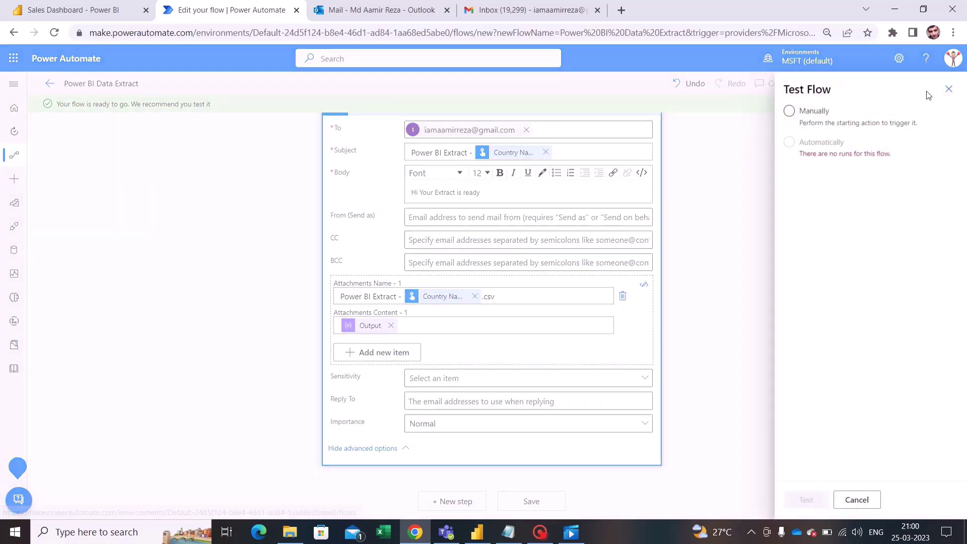
{"action": "left_click", "coordinate": [810, 121]}
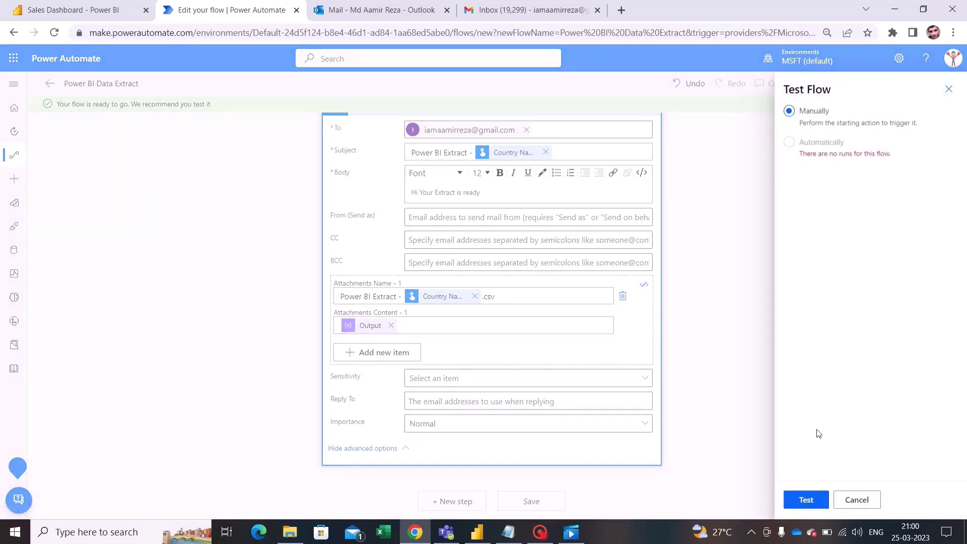
{"action": "left_click", "coordinate": [806, 500]}
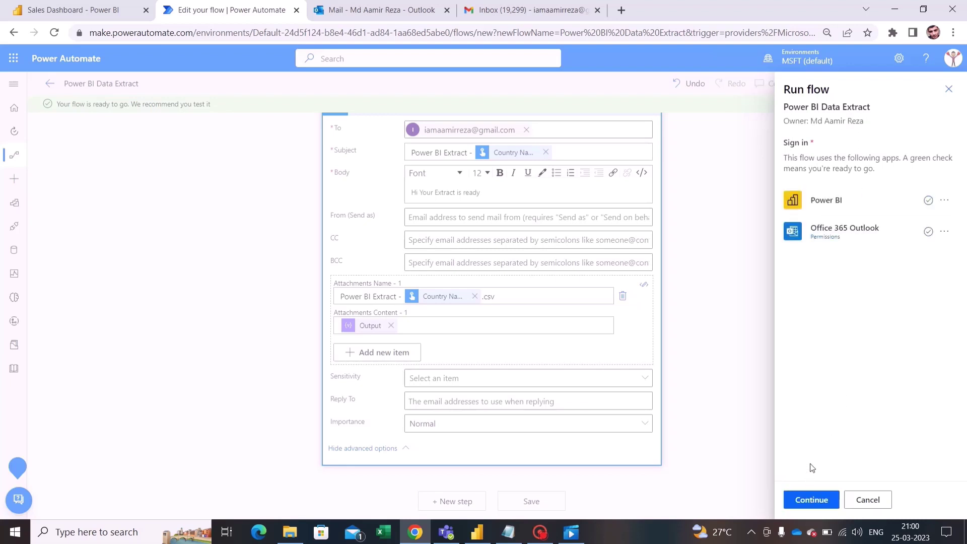
Step: Run the flow with Country Name 'Algeria' and view the successful run history
{"action": "left_click", "coordinate": [806, 501]}
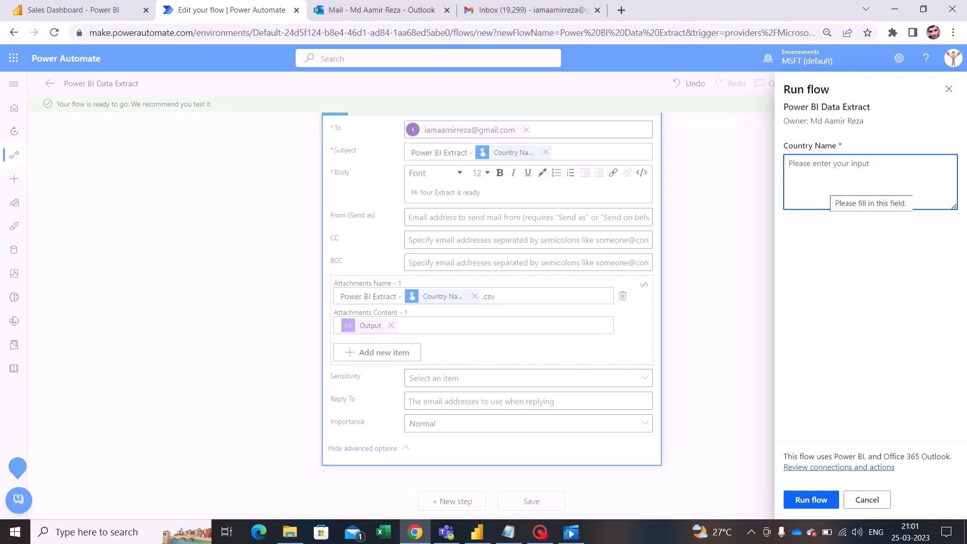
{"action": "key", "text": "Caps_Lock"}
{"action": "type", "text": "A"}
{"action": "key", "text": "Caps_Lock"}
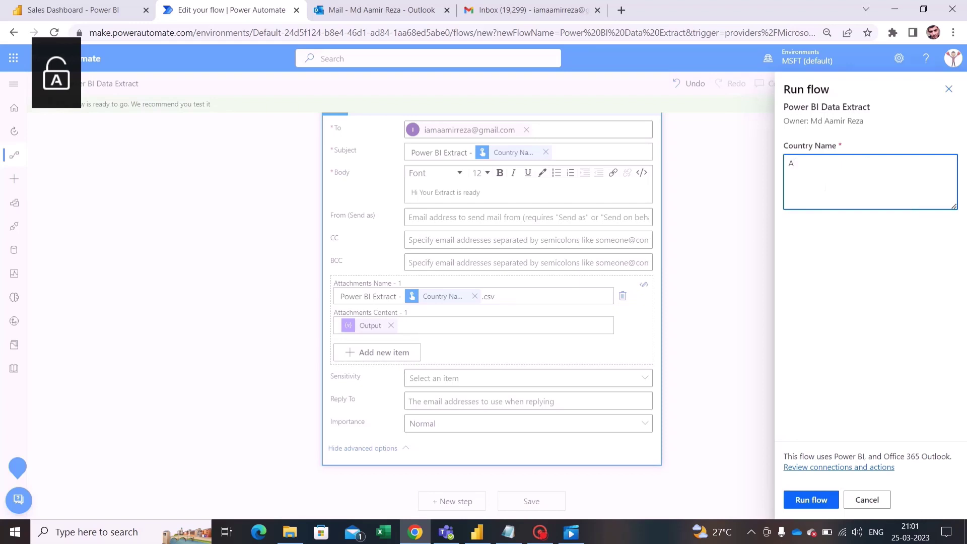
{"action": "type", "text": "lgeria"}
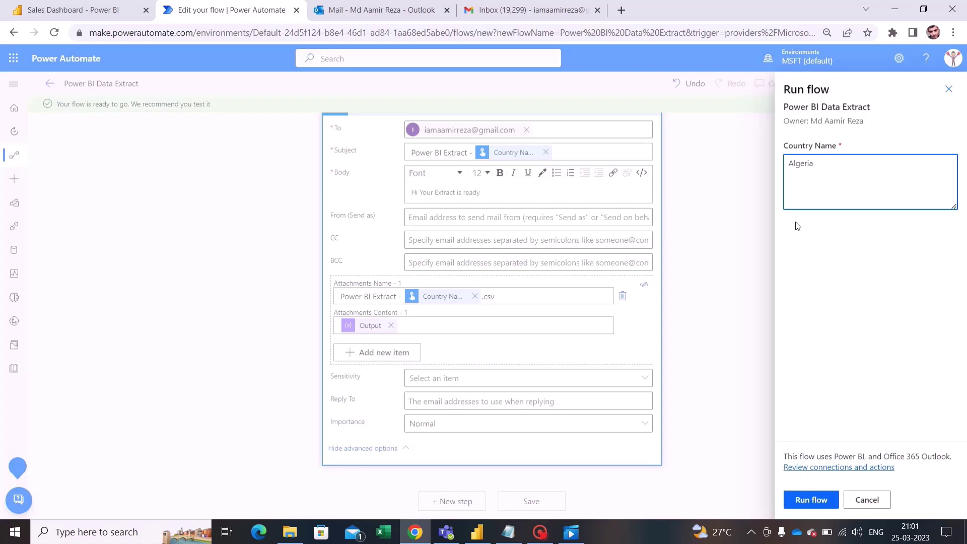
{"action": "left_click", "coordinate": [805, 507]}
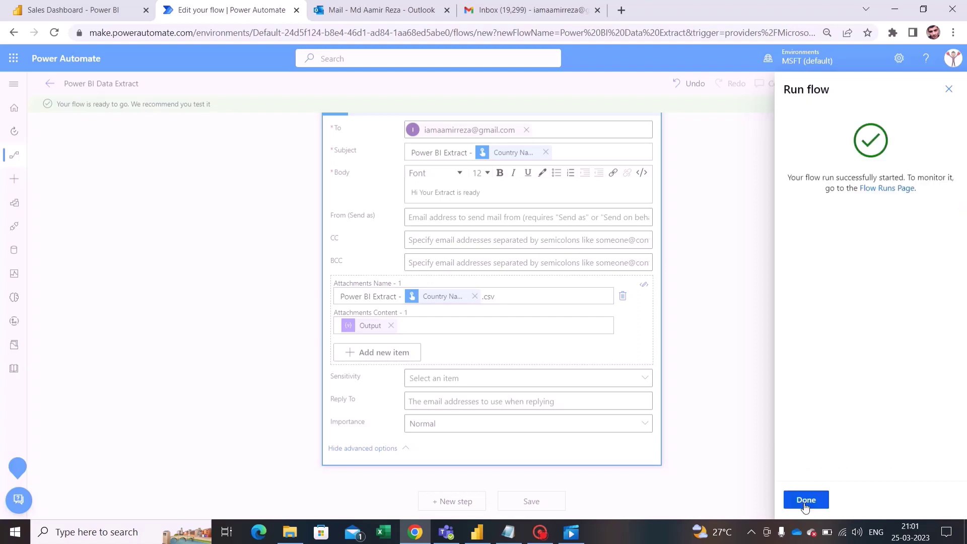
{"action": "left_click", "coordinate": [806, 501]}
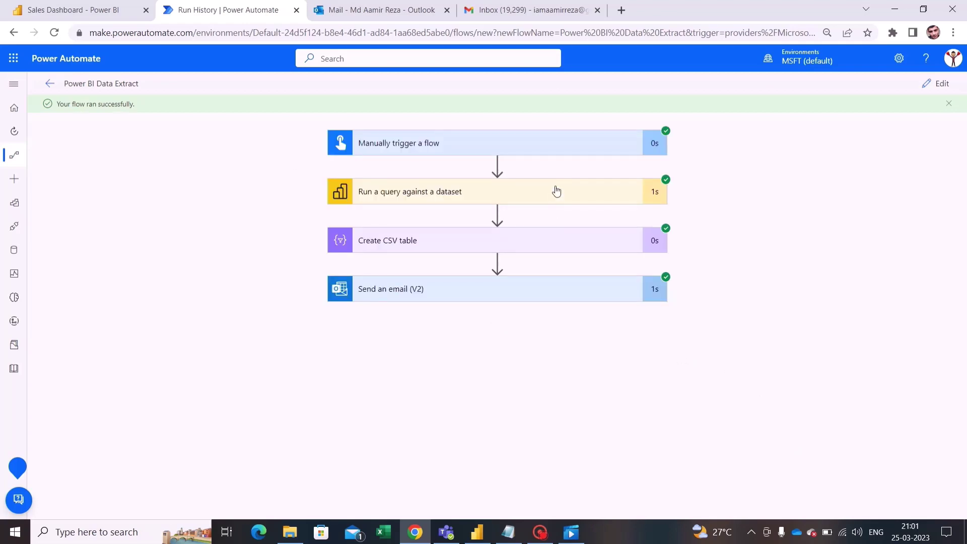
Step: Reload the Gmail inbox and open the 'Power BI Extract - Algeria' email with its CSV
{"action": "left_click", "coordinate": [537, 20]}
{"action": "key", "text": "ctrl+l"}
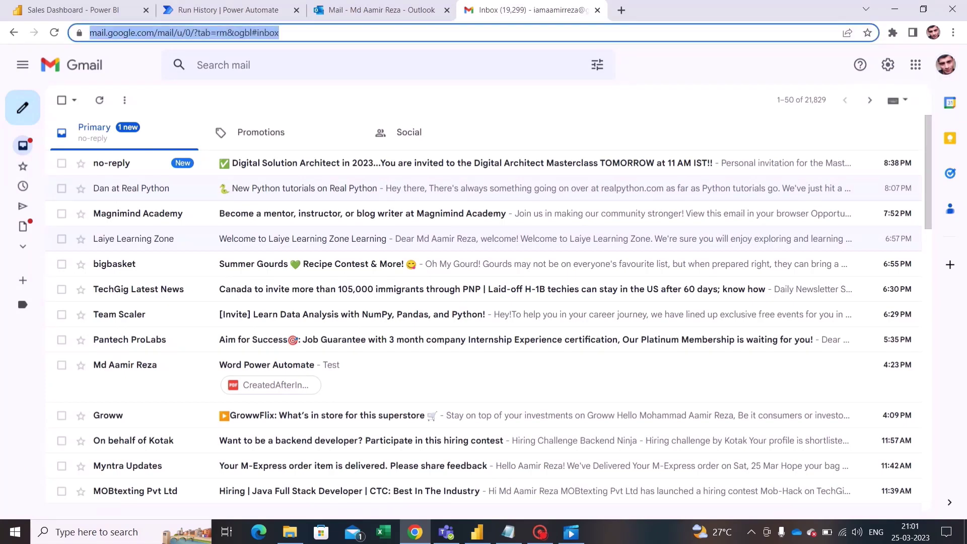
{"action": "key", "text": "Return"}
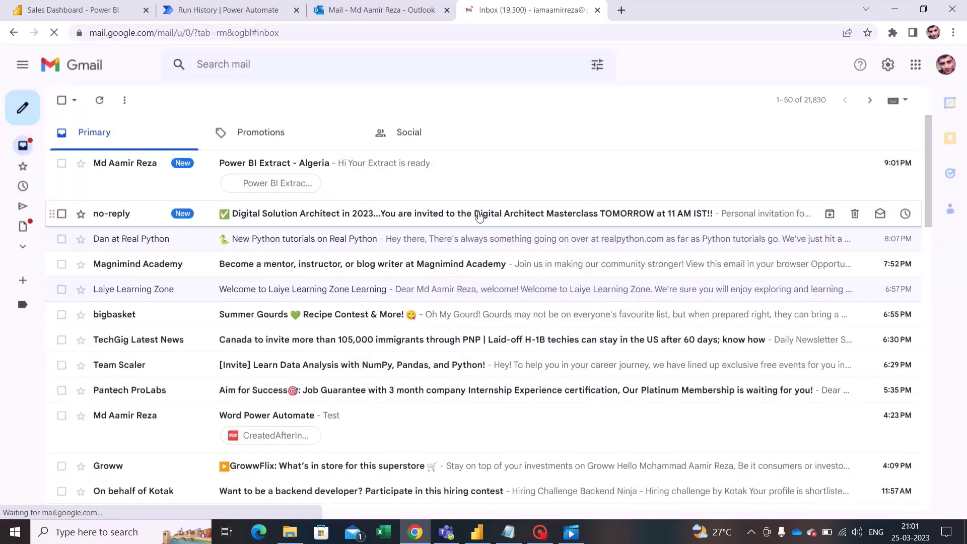
{"action": "left_click", "coordinate": [407, 170]}
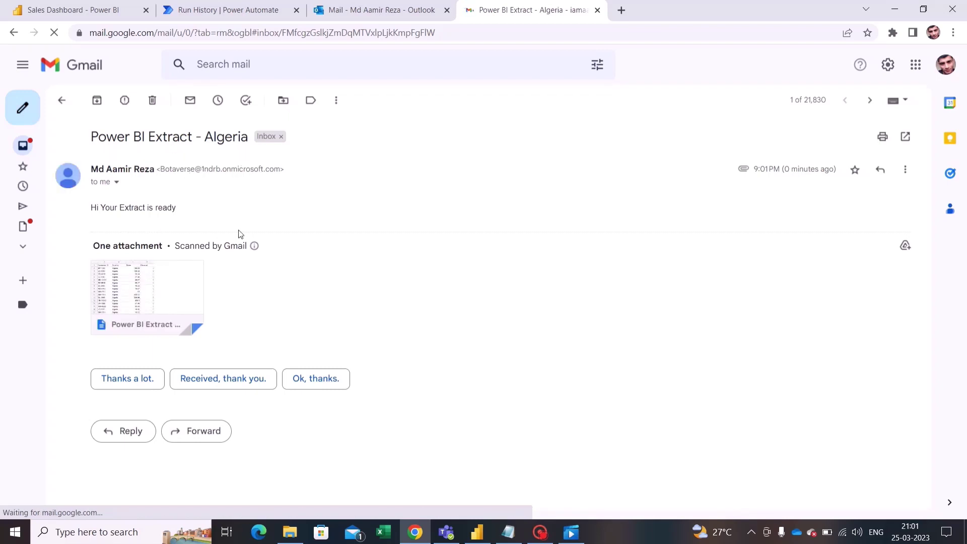
Step: Open the Power BI Extract - Algeria.csv attachment preview and scroll through its Algeria sales rows
{"action": "left_click", "coordinate": [145, 296]}
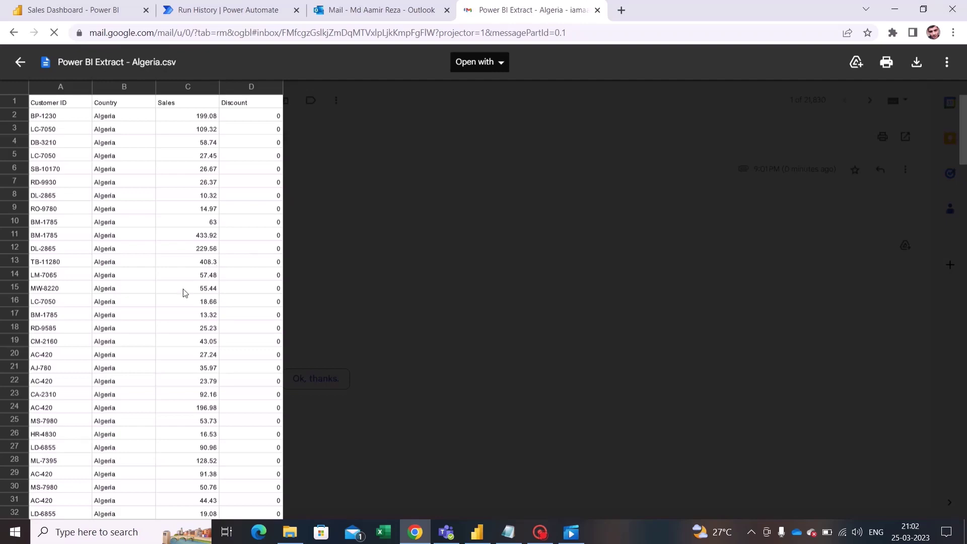
{"action": "scroll", "coordinate": [183, 294], "scroll_direction": "down", "scroll_amount": 10}
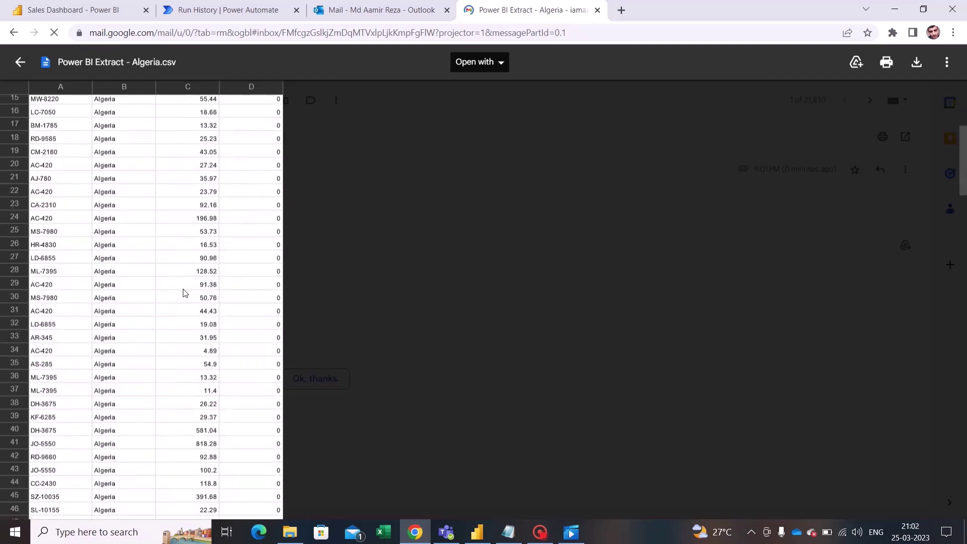